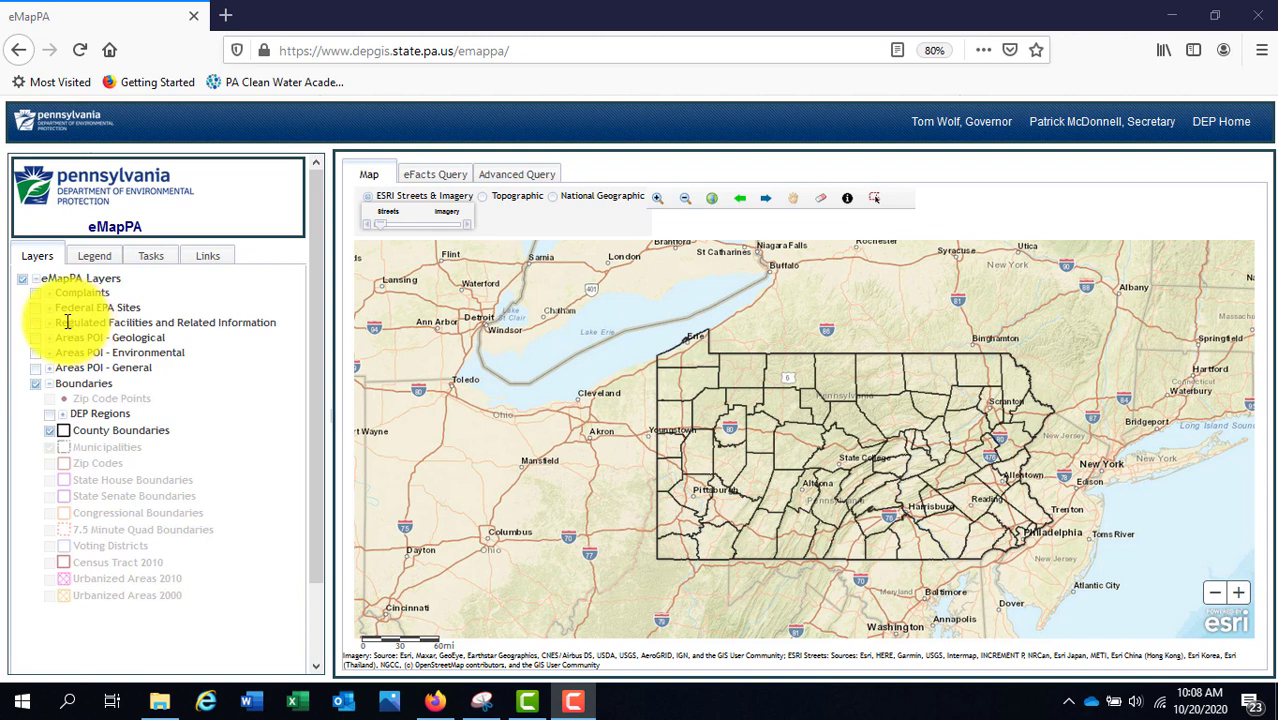
Step: Zoom the map into the Carlisle–Harrisburg area, then one level closer around New Kingstown
left_click(35, 293)
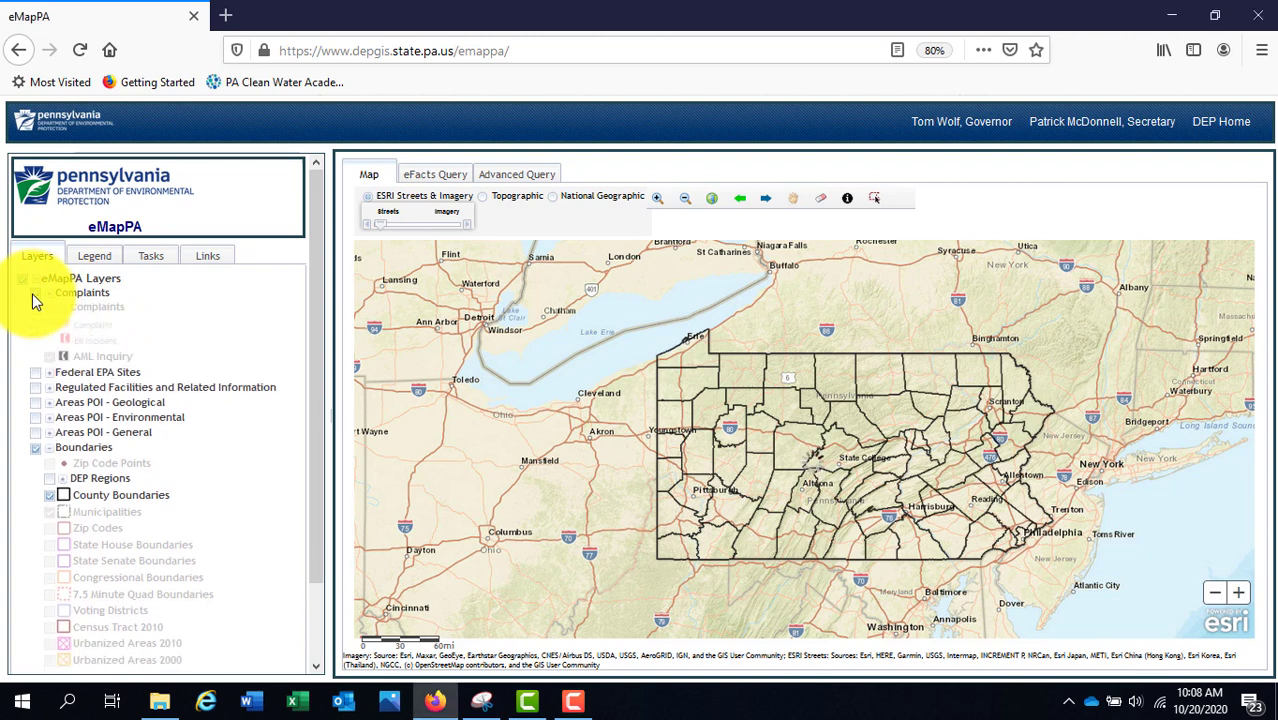
left_click(33, 294)
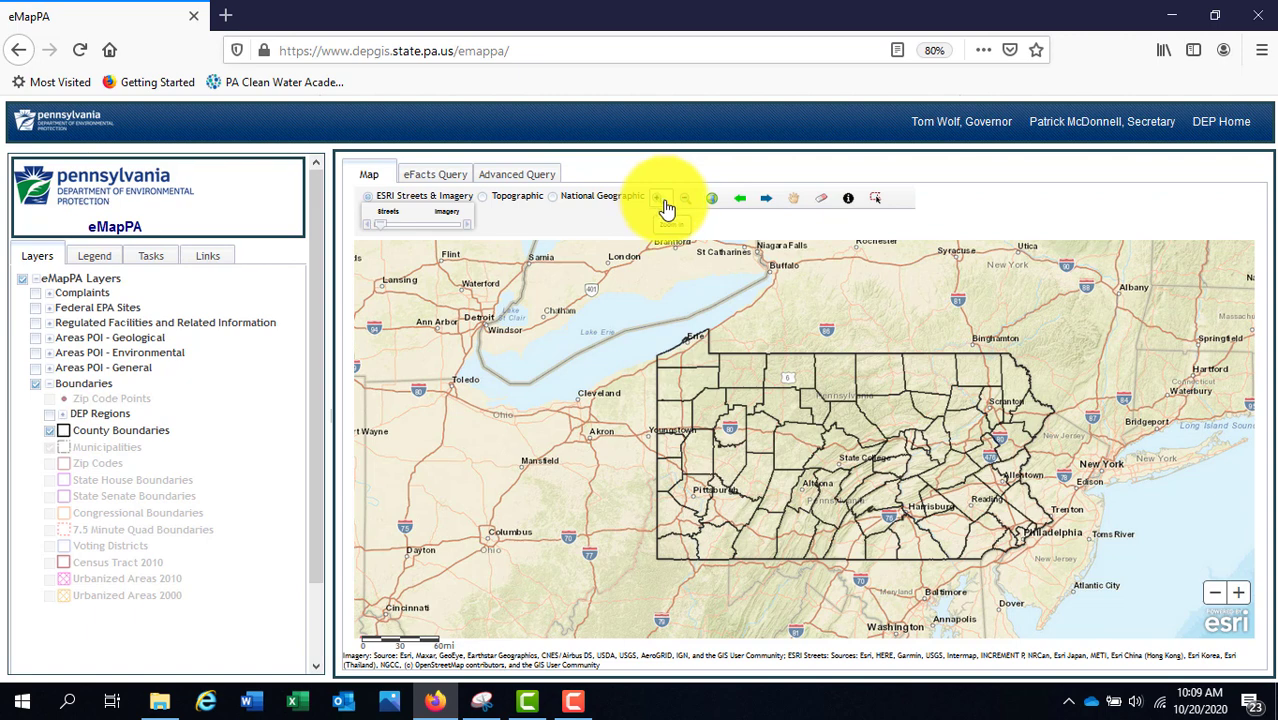
left_click(660, 200)
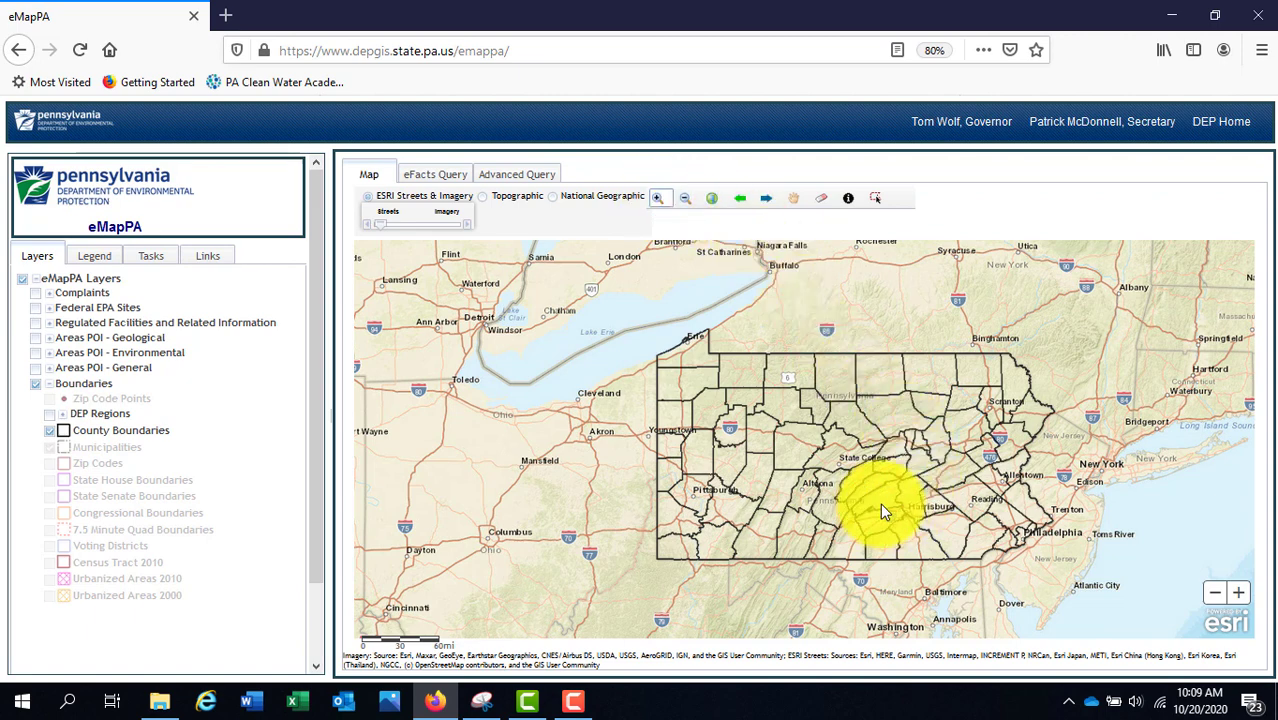
left_click_drag(880, 503, 908, 534)
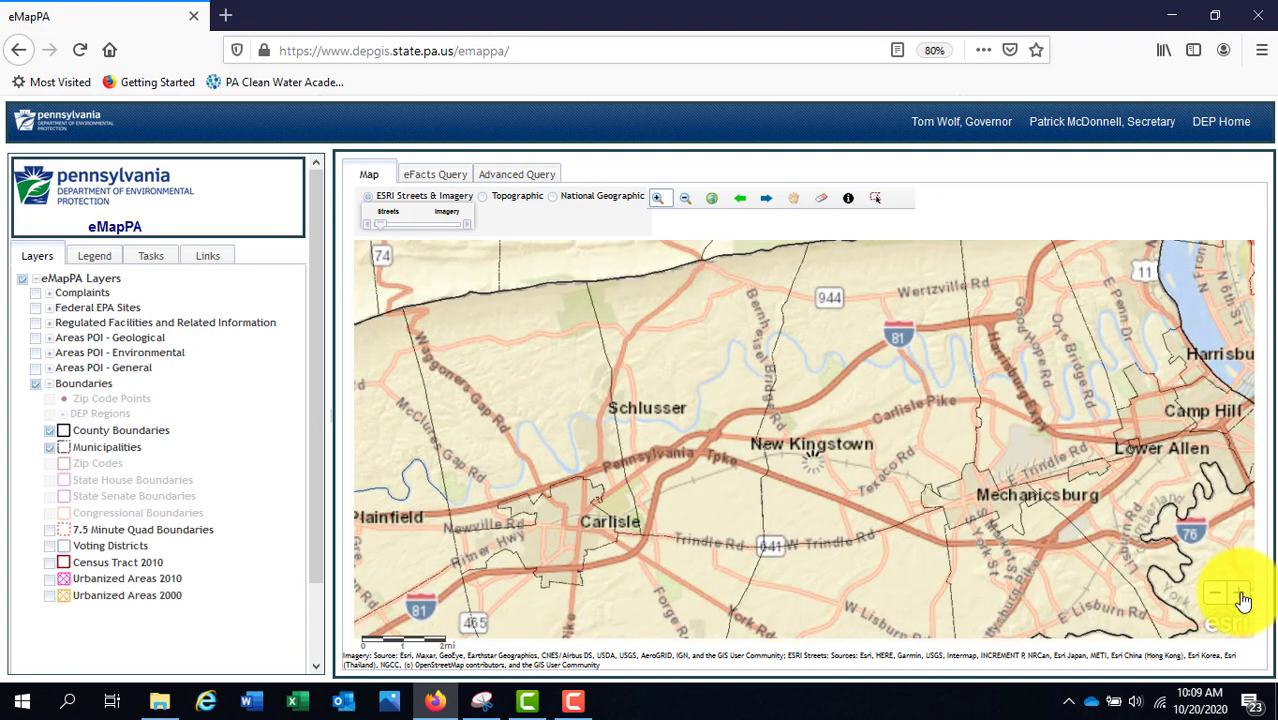
left_click(1241, 596)
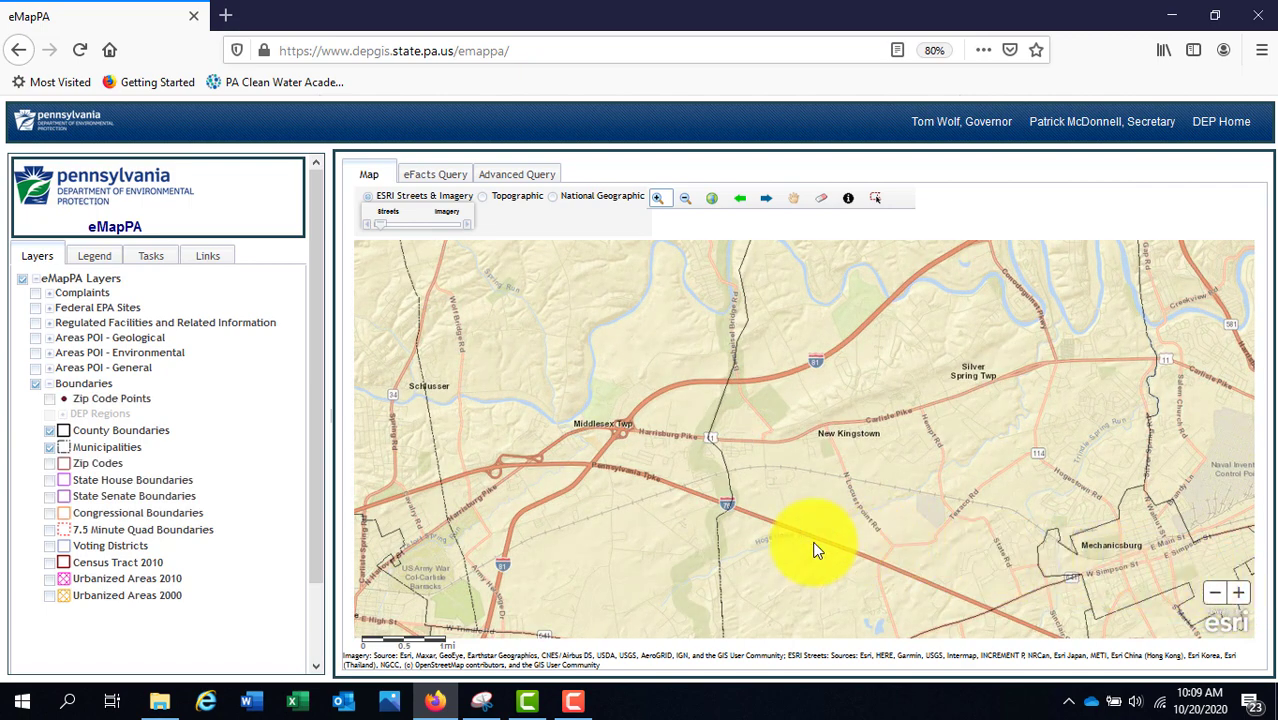
Step: Under Regulated Facilities, turn on Sample Information System to plot sample and monitoring points
left_click(49, 322)
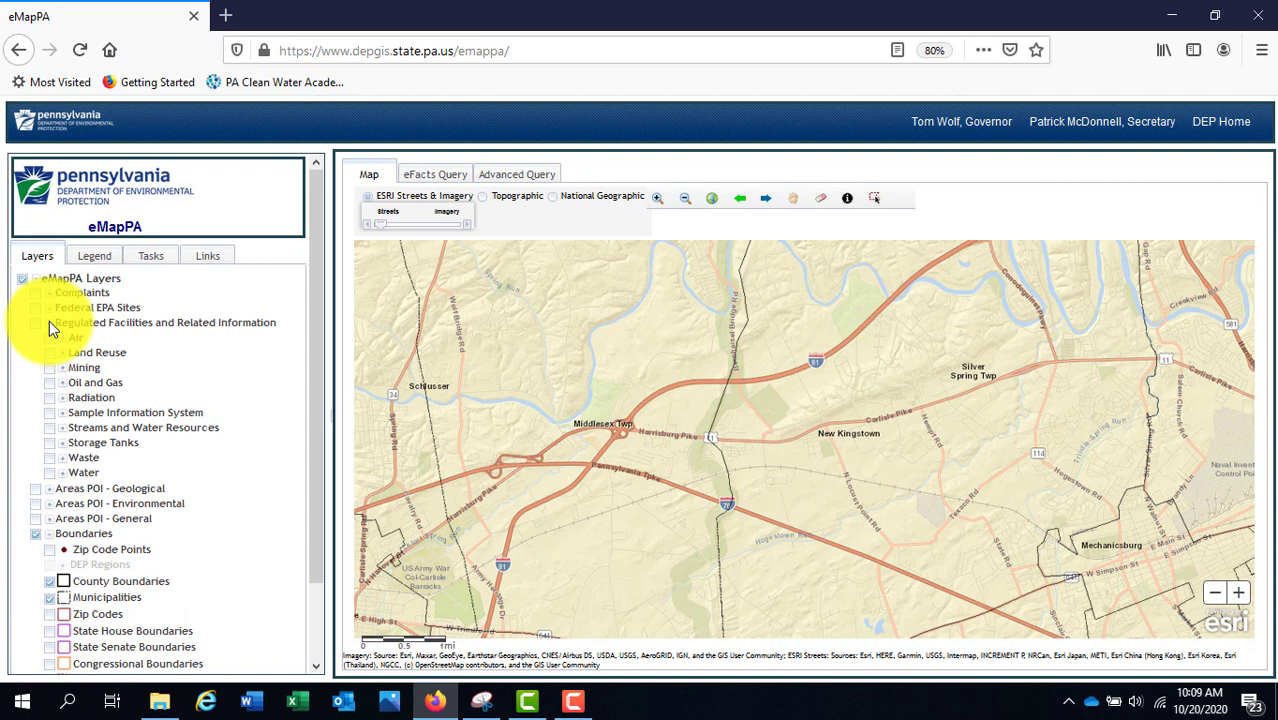
left_click(63, 413)
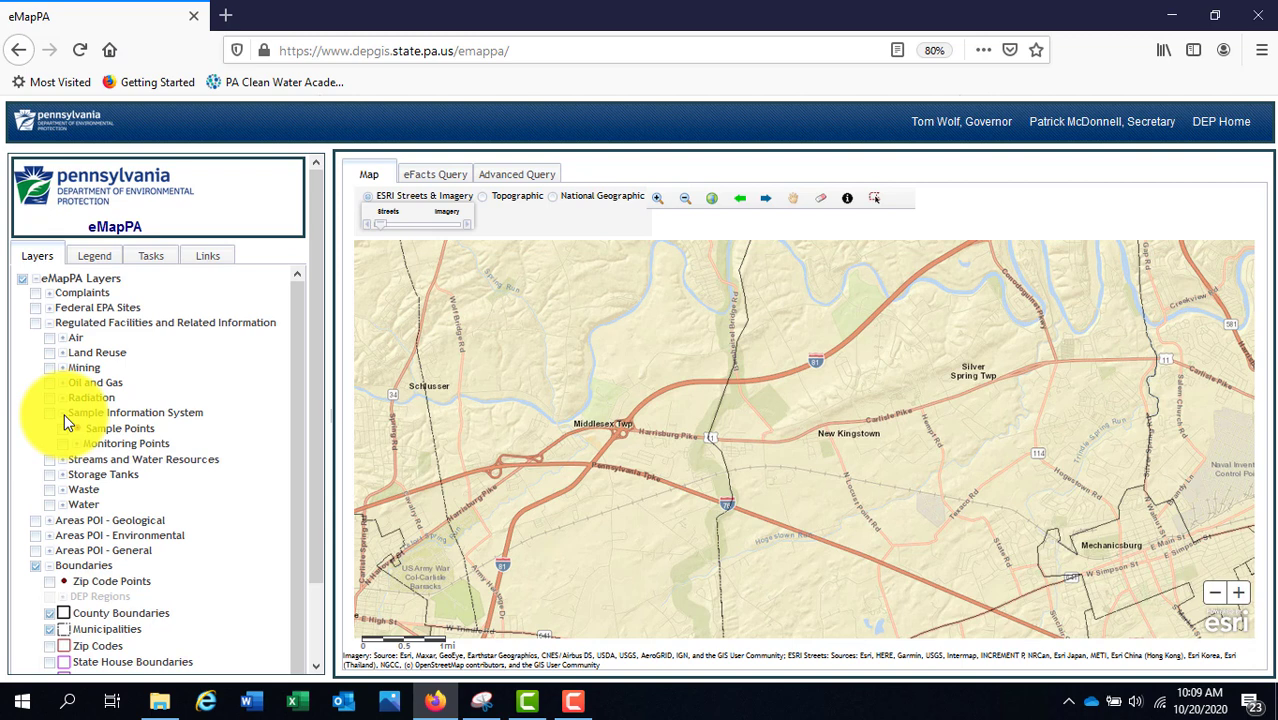
left_click(49, 413)
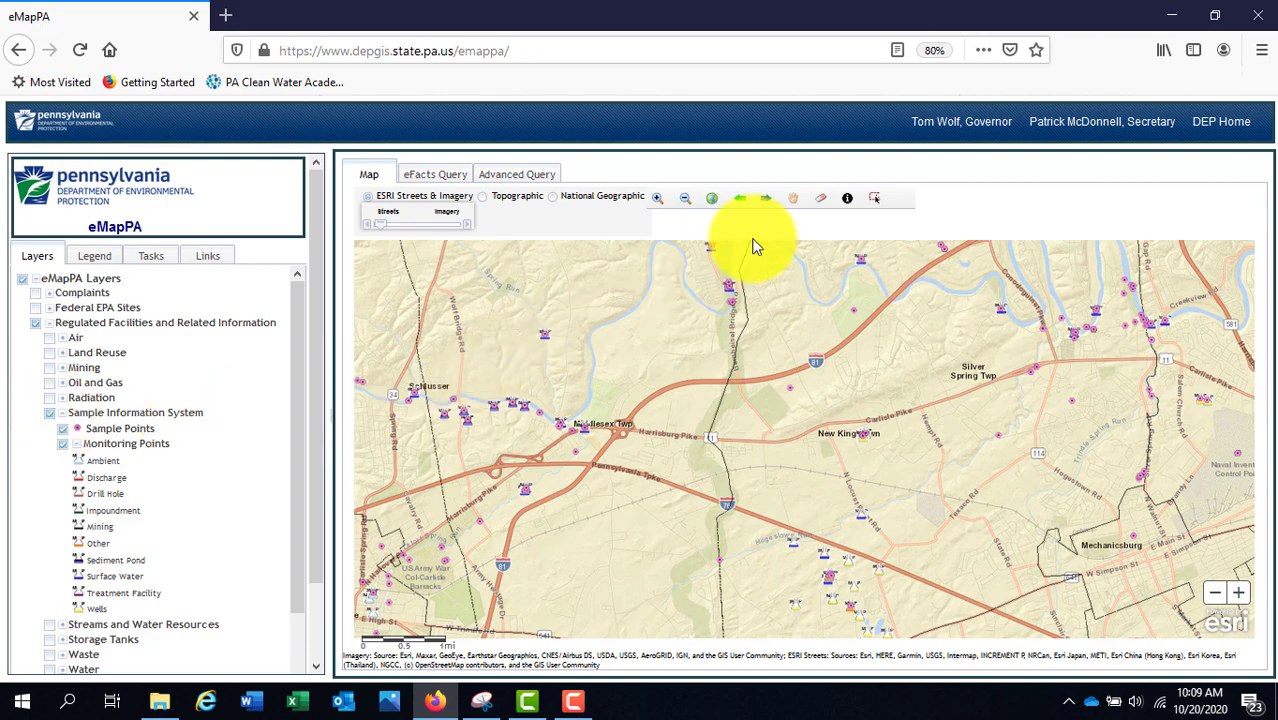
left_click(849, 204)
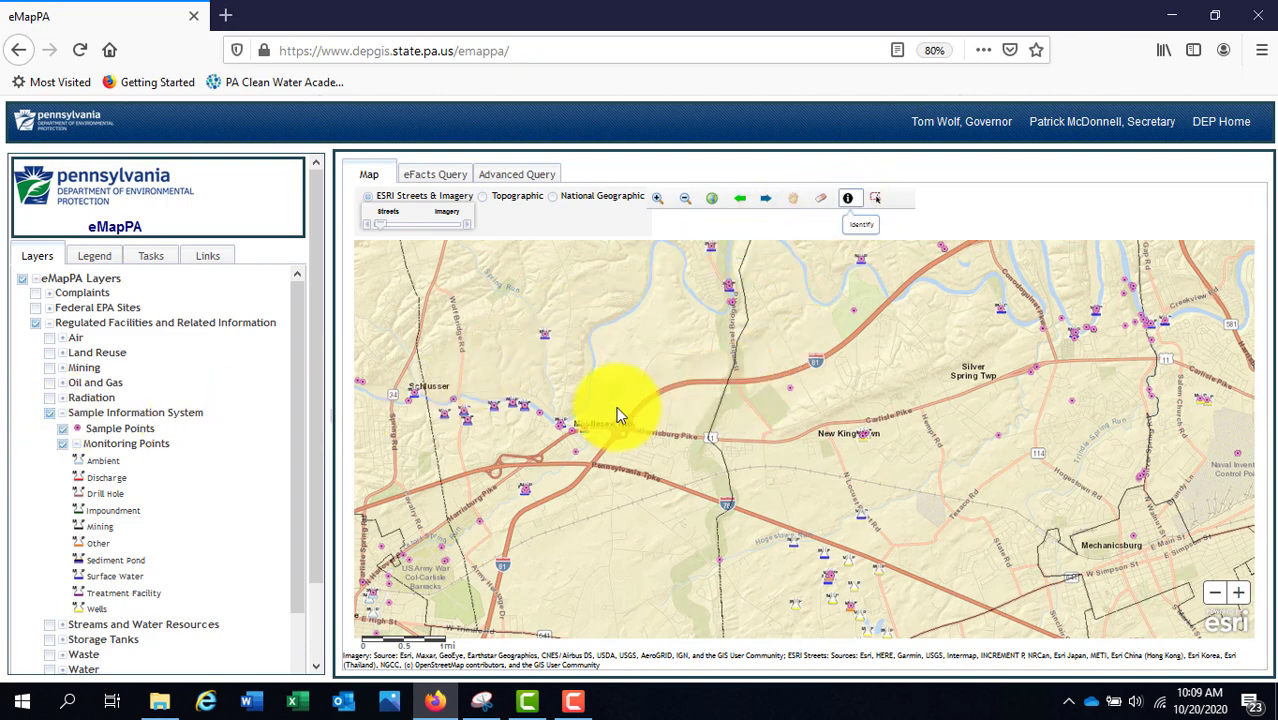
left_click(727, 291)
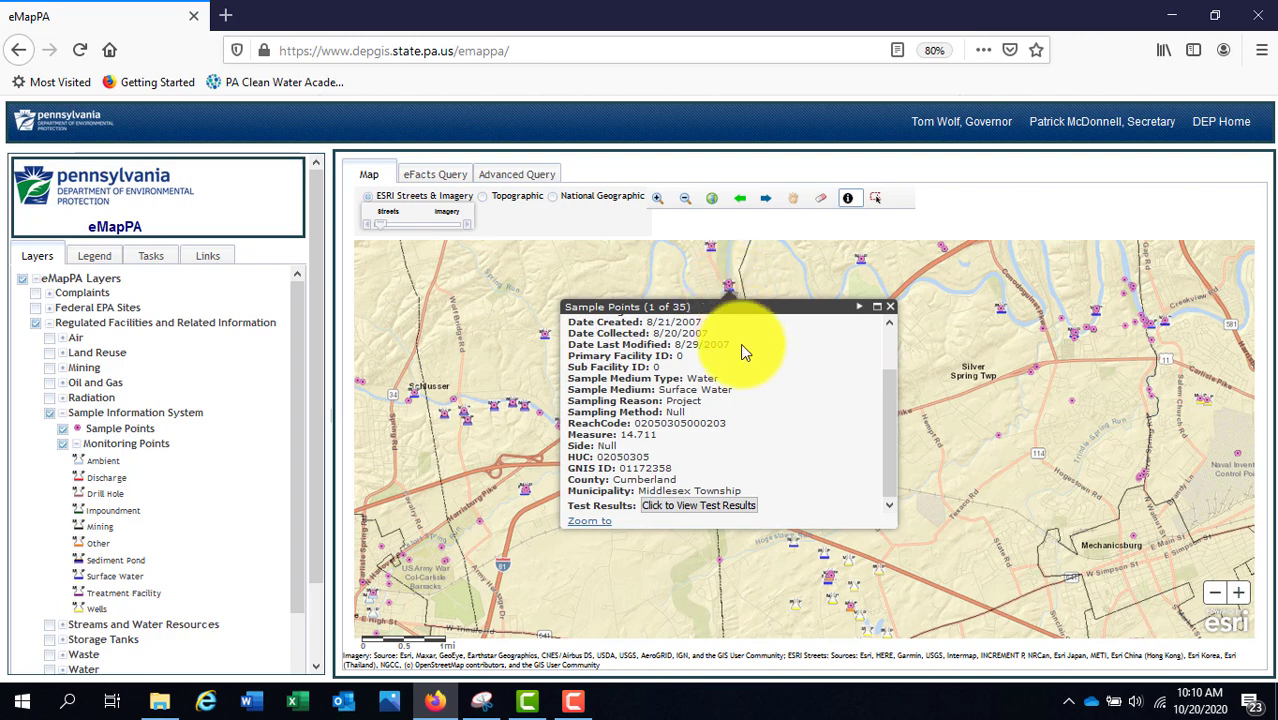
left_click(703, 507)
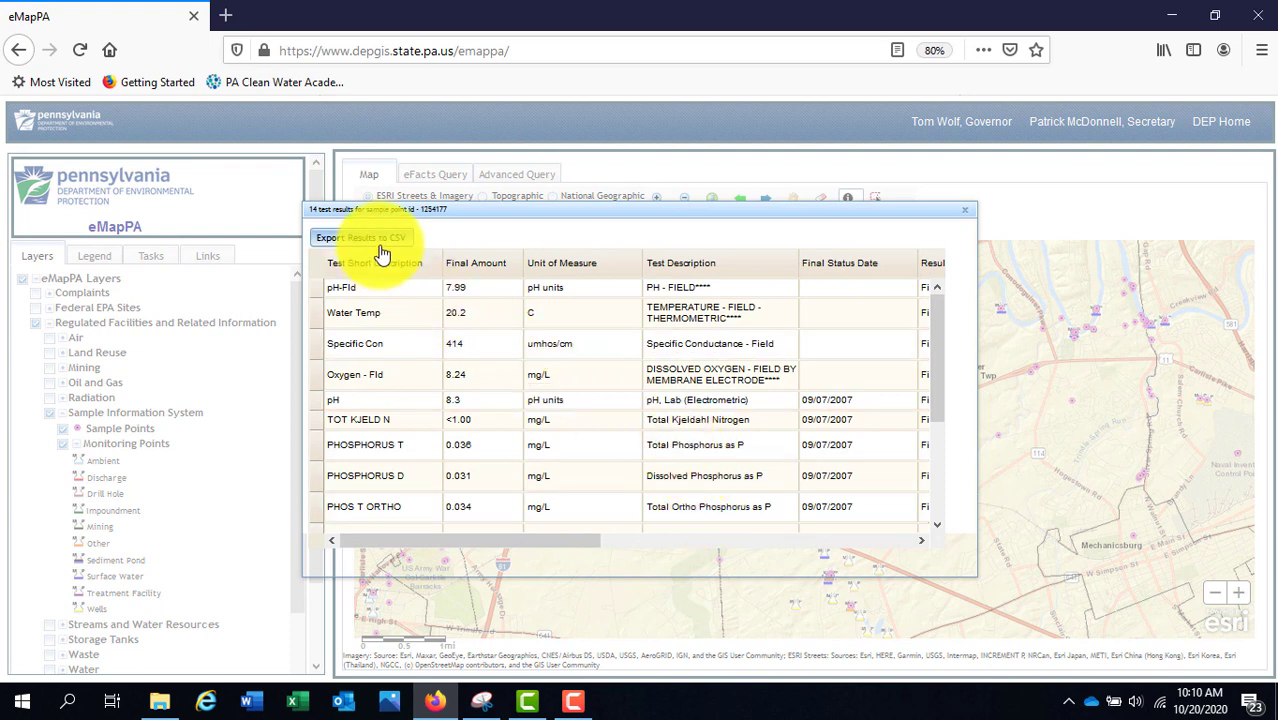
left_click(964, 218)
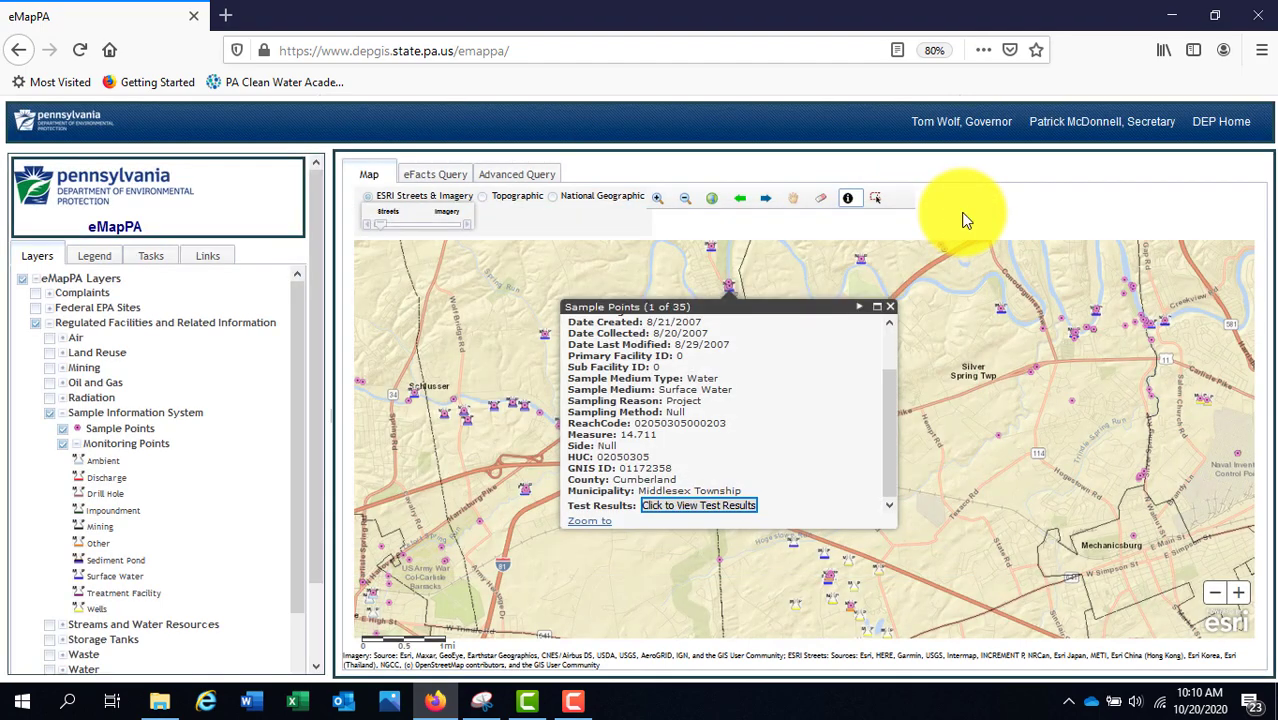
left_click(890, 307)
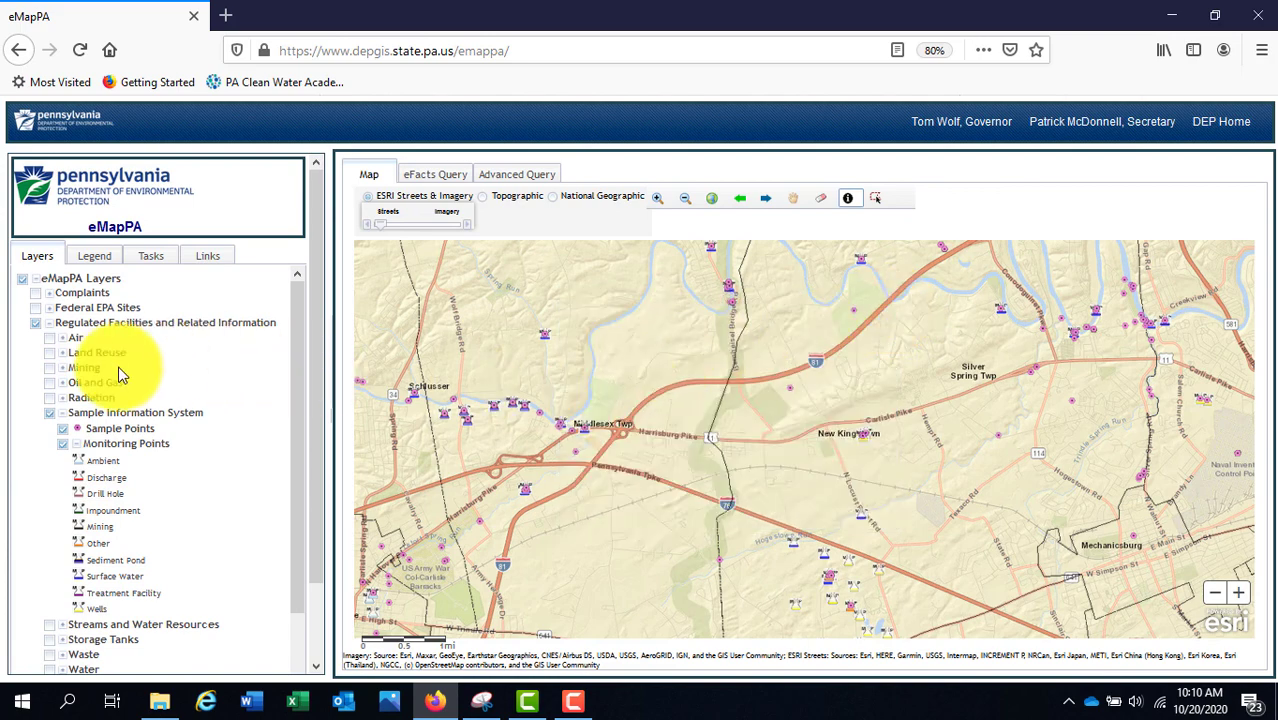
Step: Hide the sample points and expand Streams and Water Resources, briefly trying NHD Flowline before hiding NHD layers
left_click(48, 414)
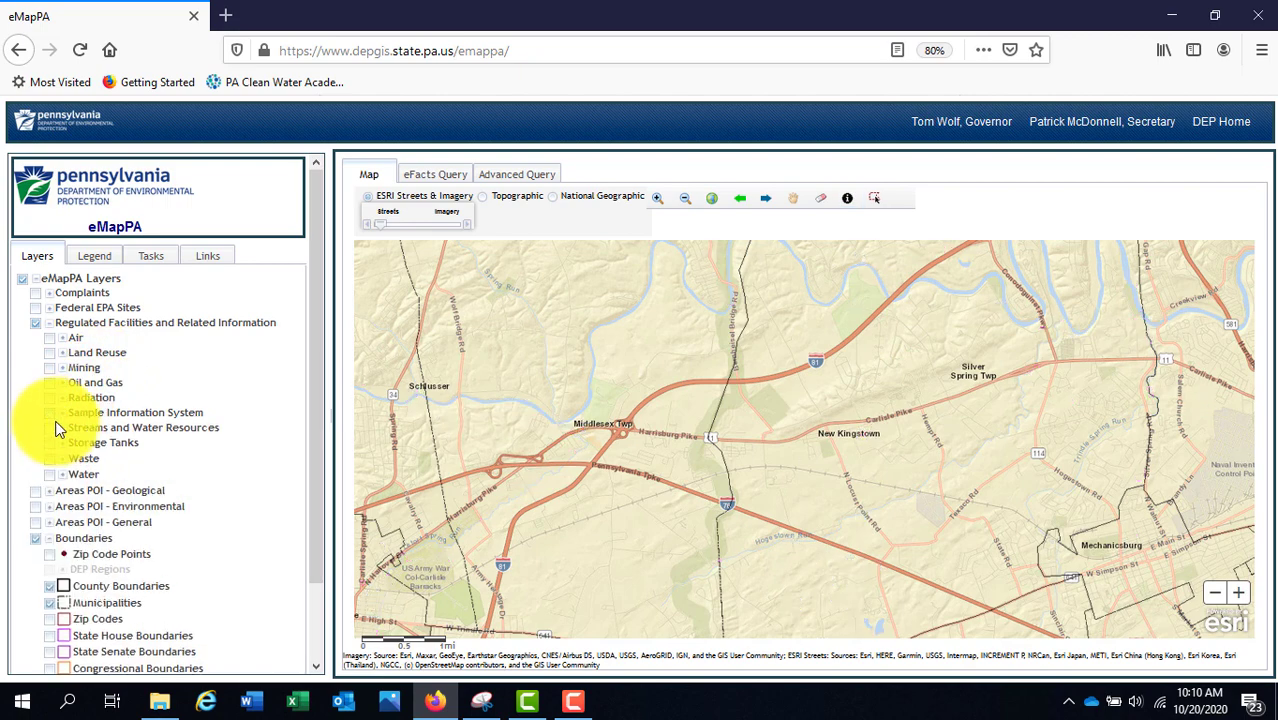
left_click(62, 427)
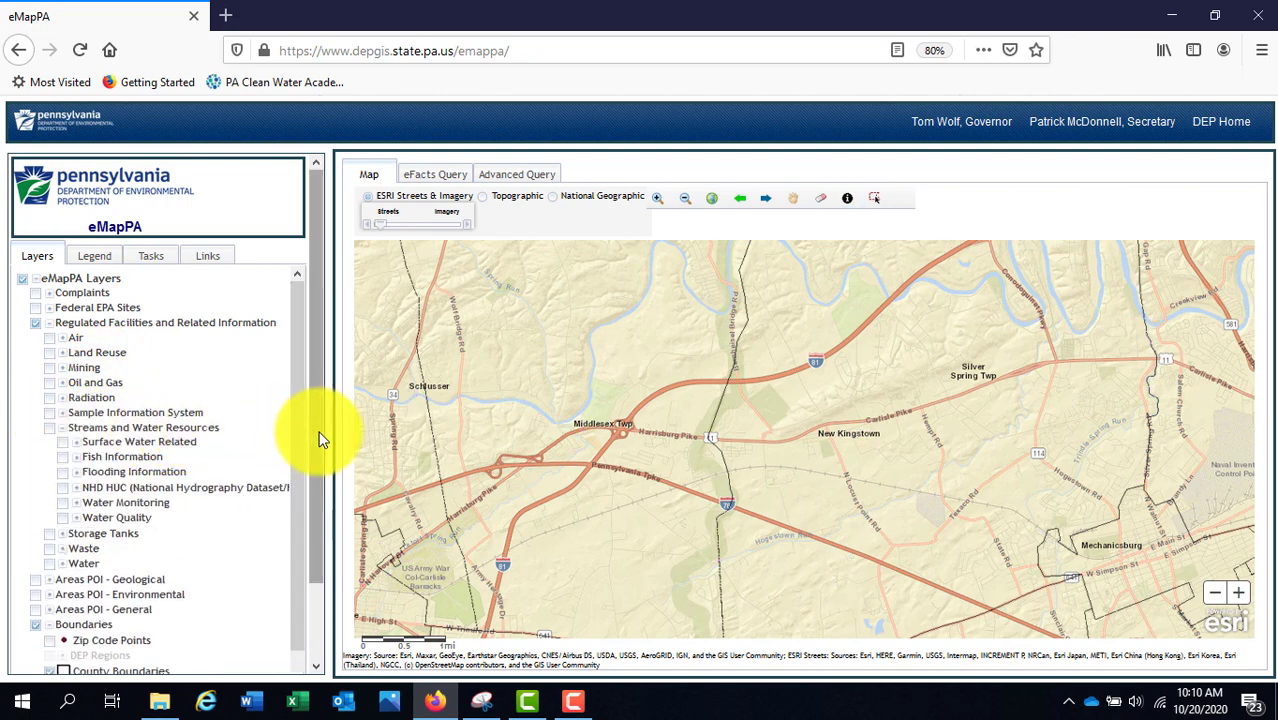
left_click_drag(321, 434, 321, 490)
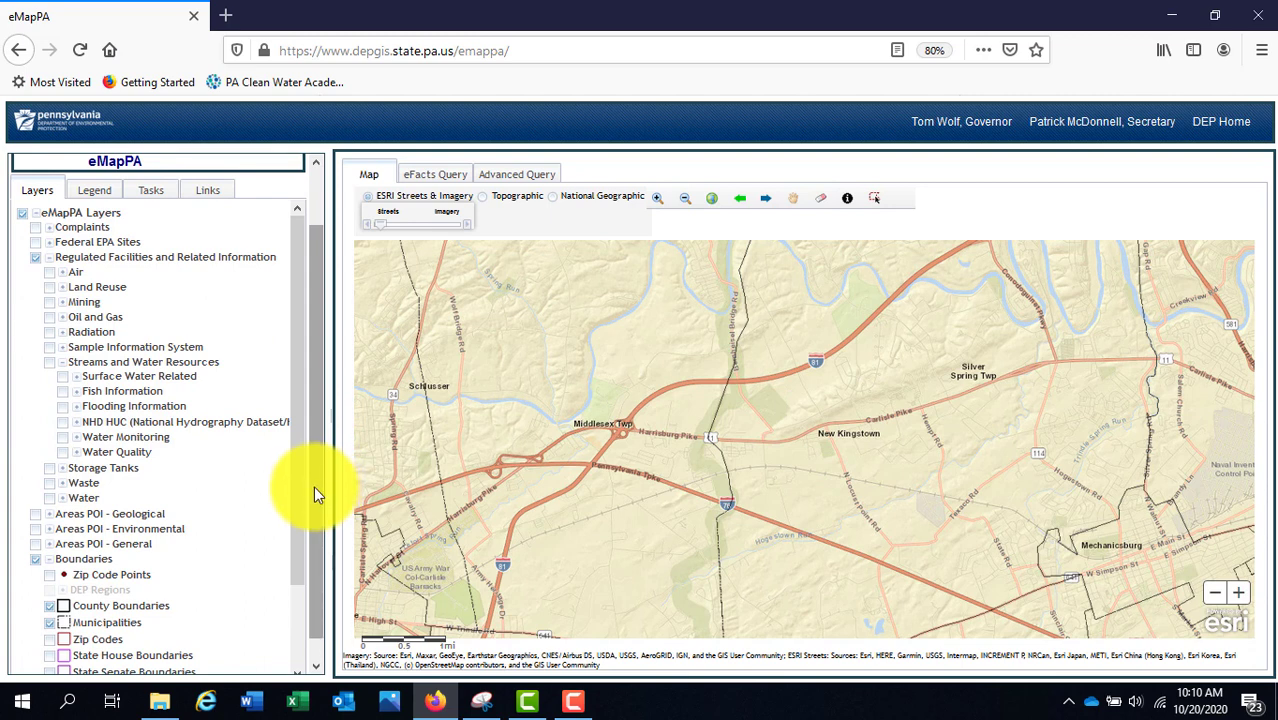
left_click(75, 422)
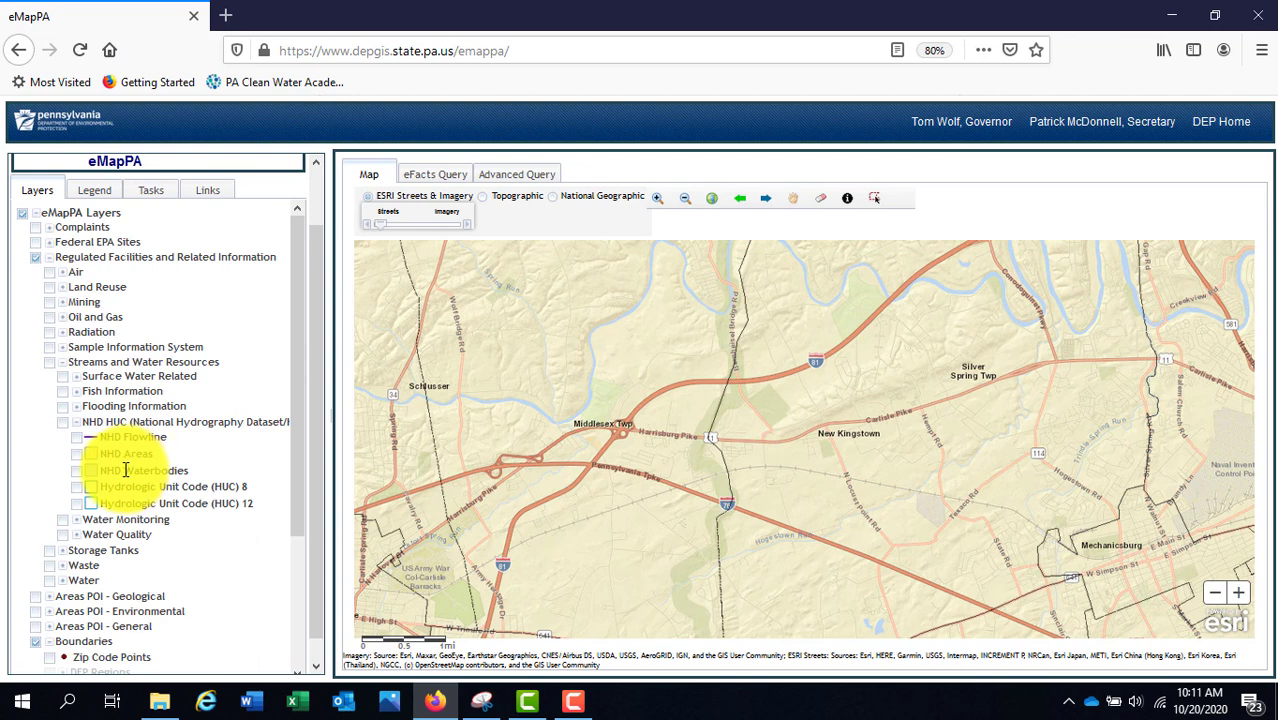
left_click(75, 437)
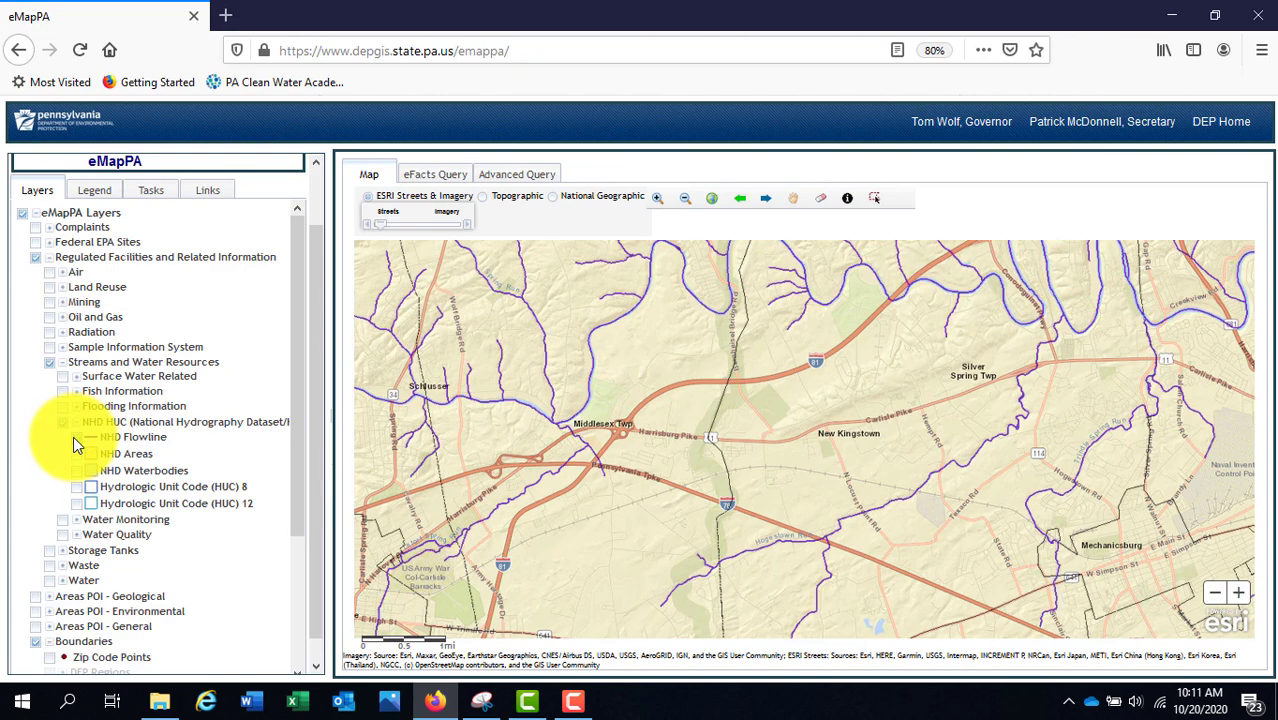
left_click(64, 425)
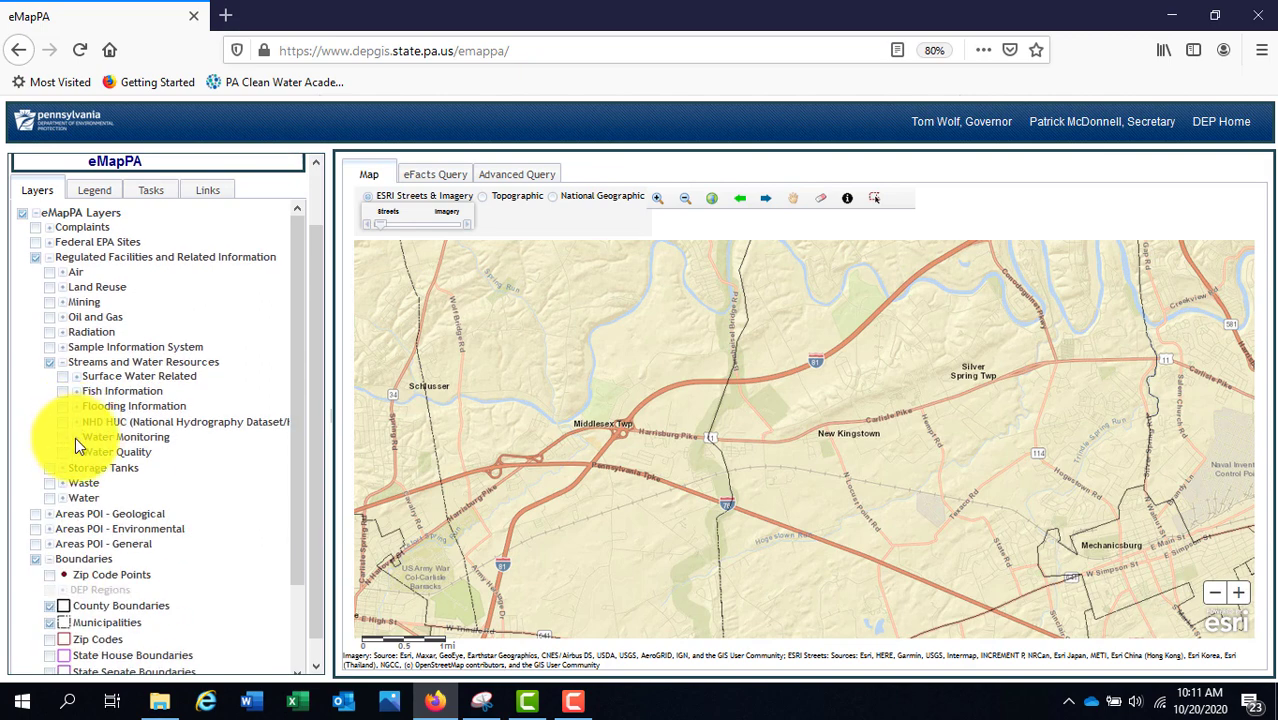
Step: Expand Water Monitoring and turn on the DEP Assessment Stations layer
left_click(75, 437)
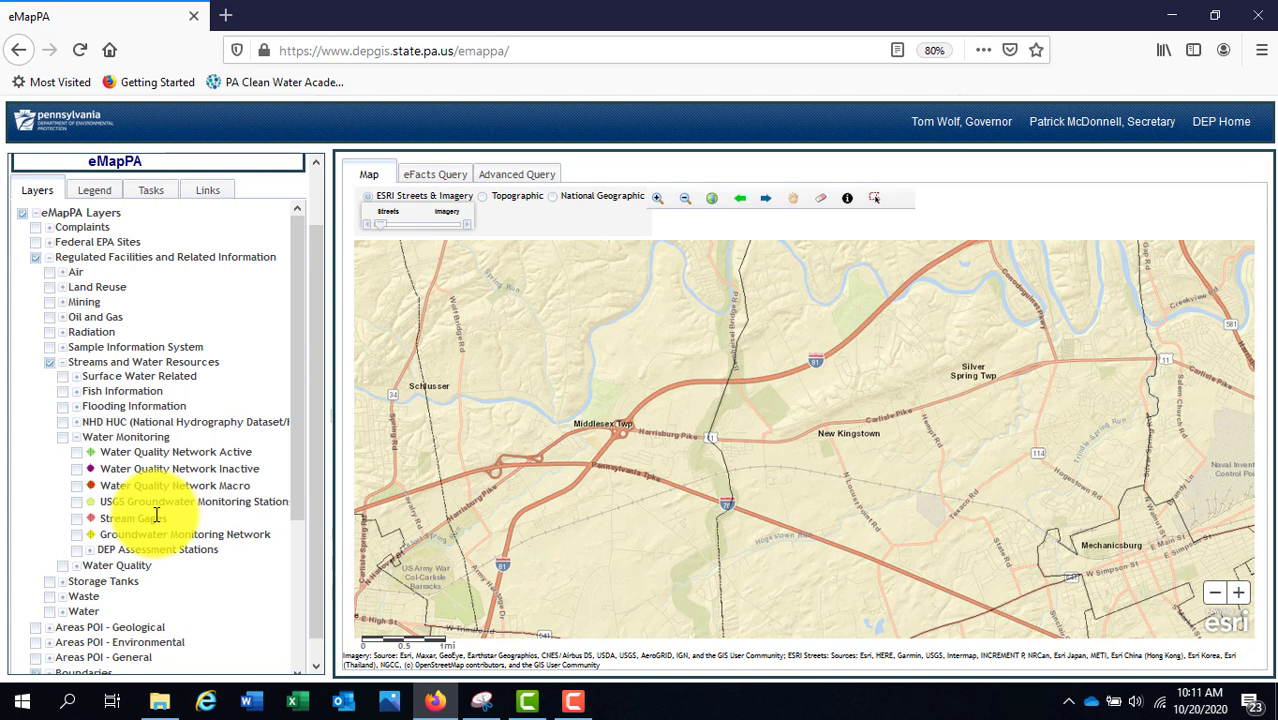
left_click(91, 549)
left_click(78, 549)
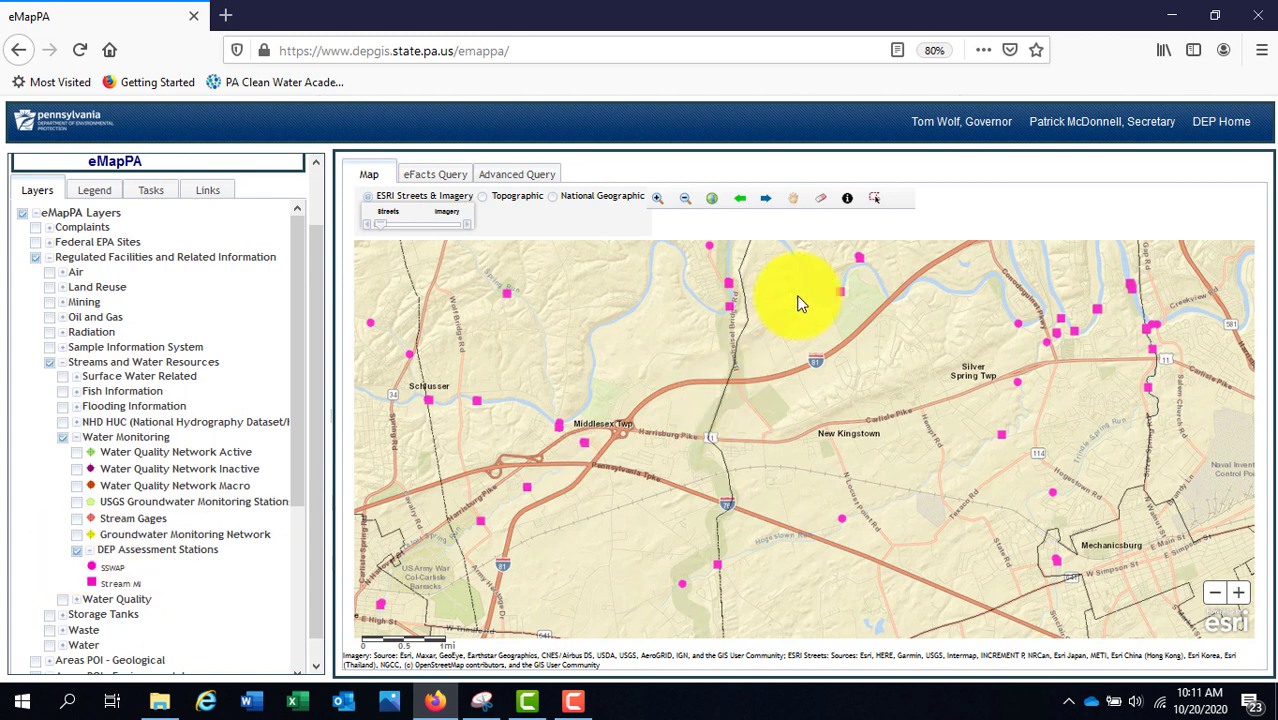
Step: Identify one DEP assessment station to view its details, then close the popup
left_click(848, 200)
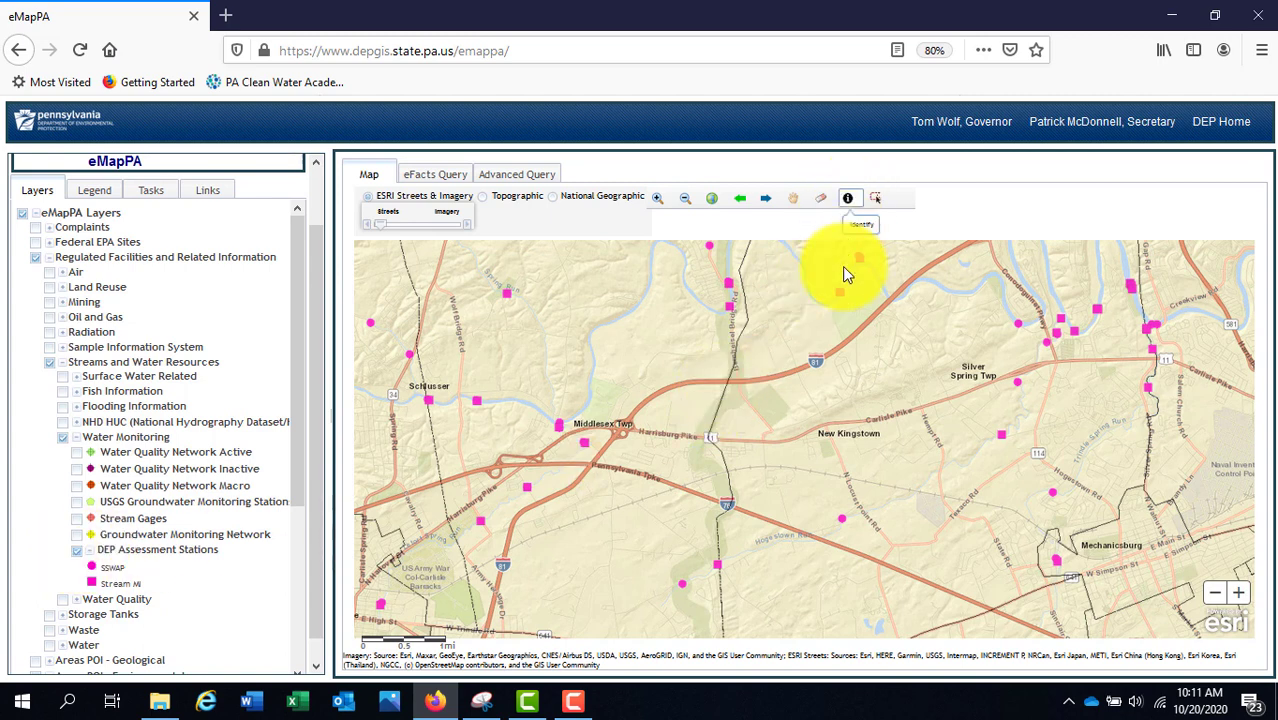
left_click(717, 563)
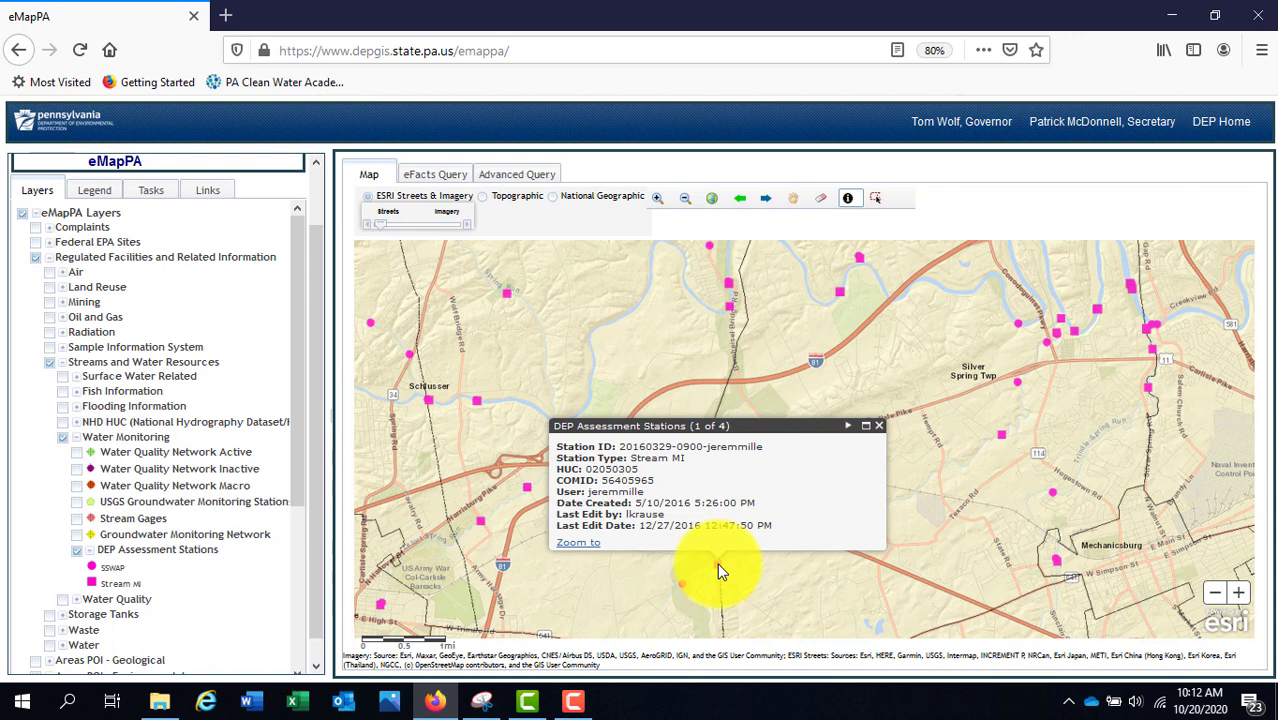
left_click(880, 427)
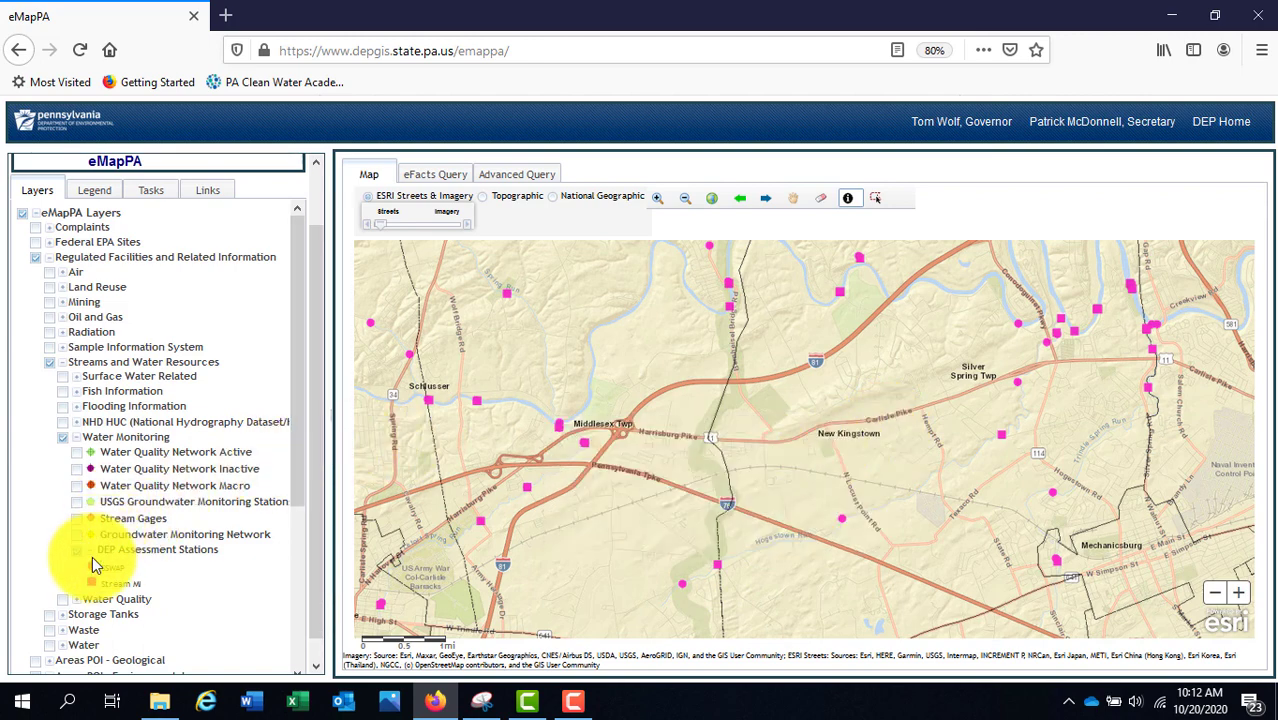
Step: Collapse Water Monitoring and browse the Water Quality group's 2014 Integrated Report Data
left_click(64, 437)
left_click(79, 452)
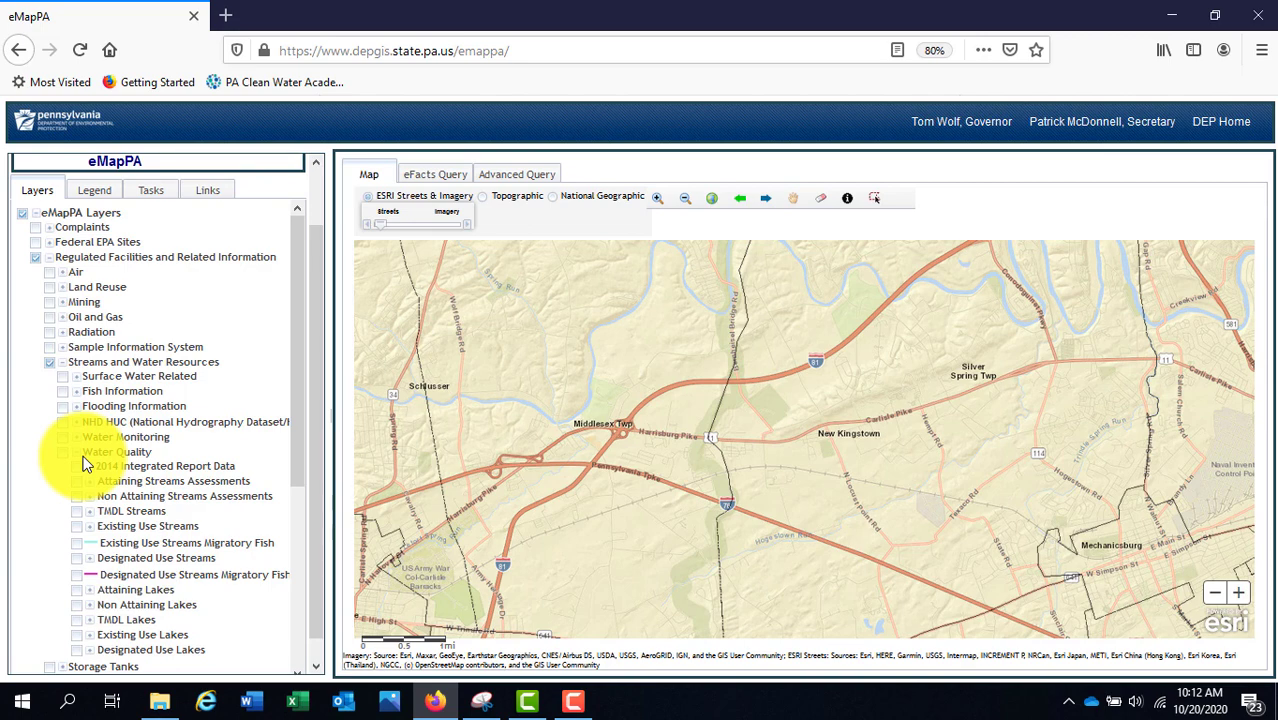
left_click(89, 467)
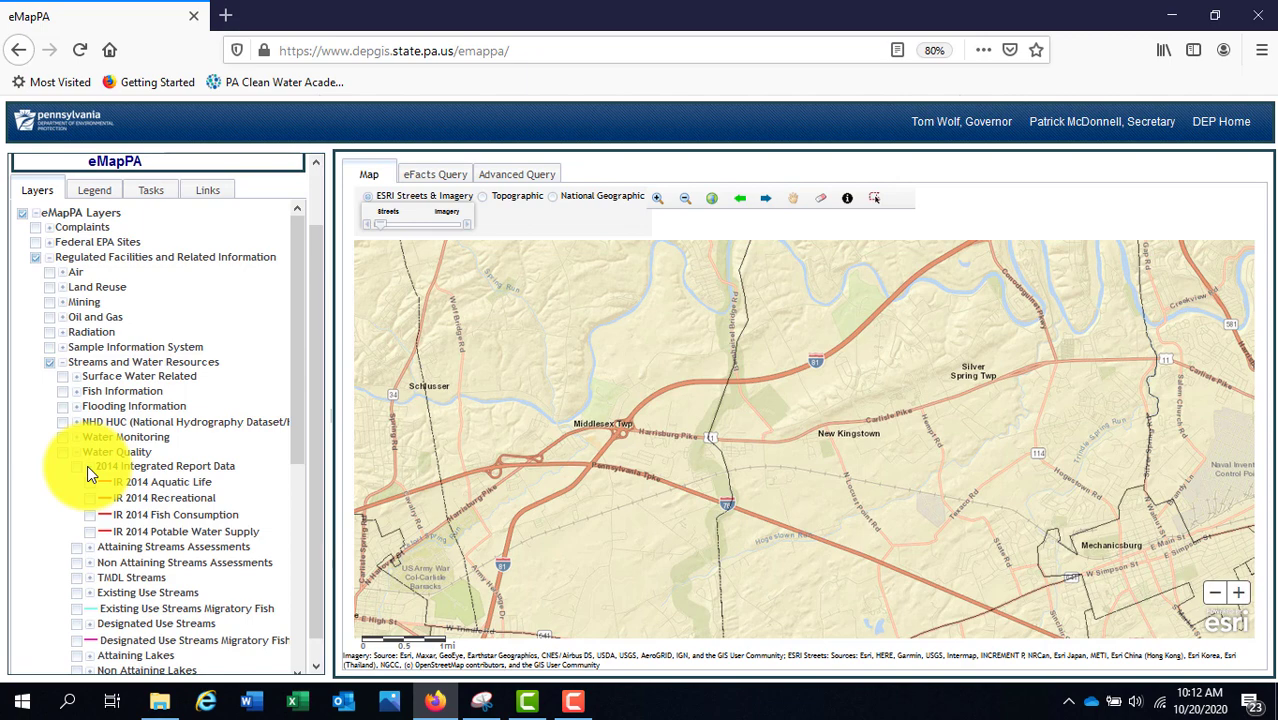
left_click(87, 465)
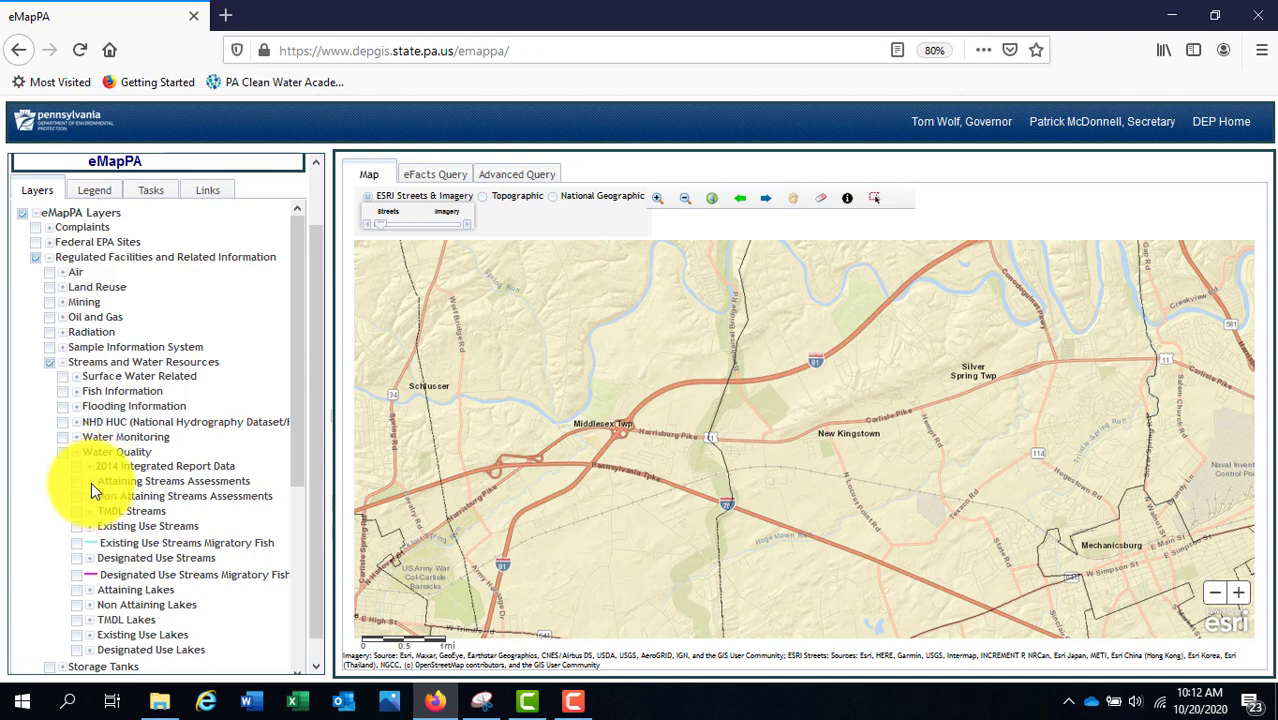
Step: Expand Attaining, Non Attaining and TMDL stream assessments, then collapse Streams and Water Resources
left_click(91, 482)
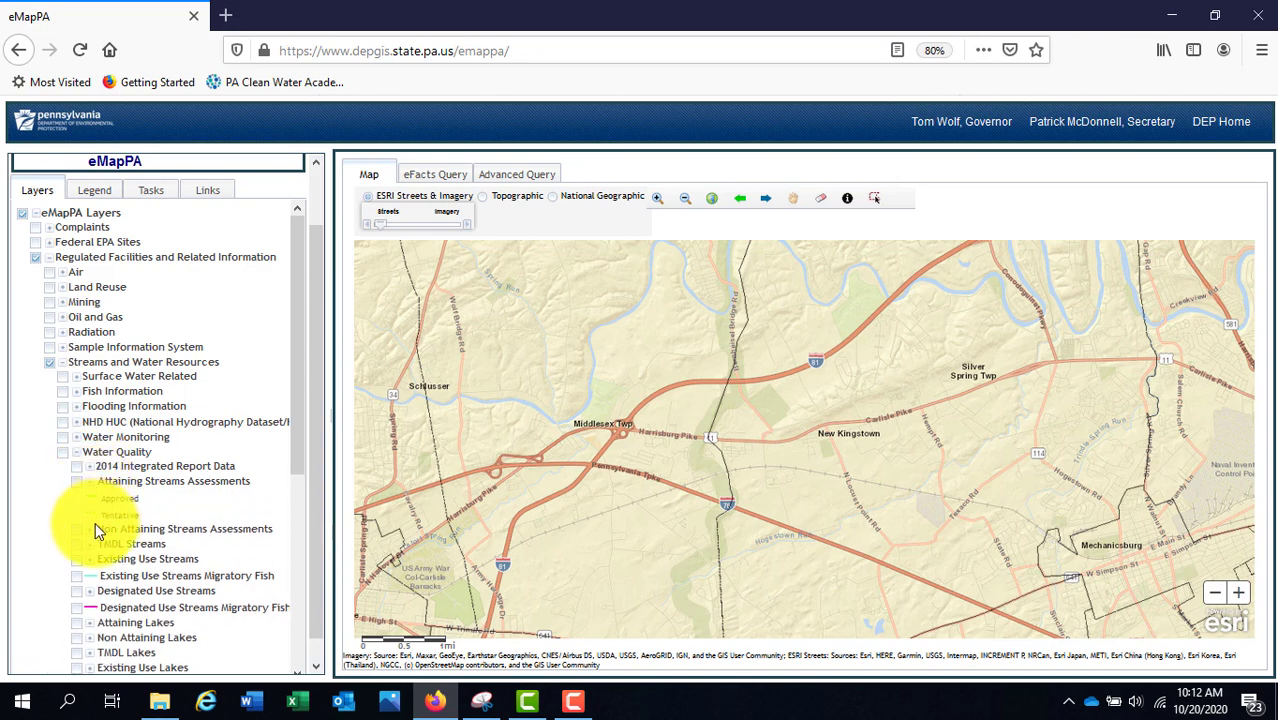
left_click(91, 527)
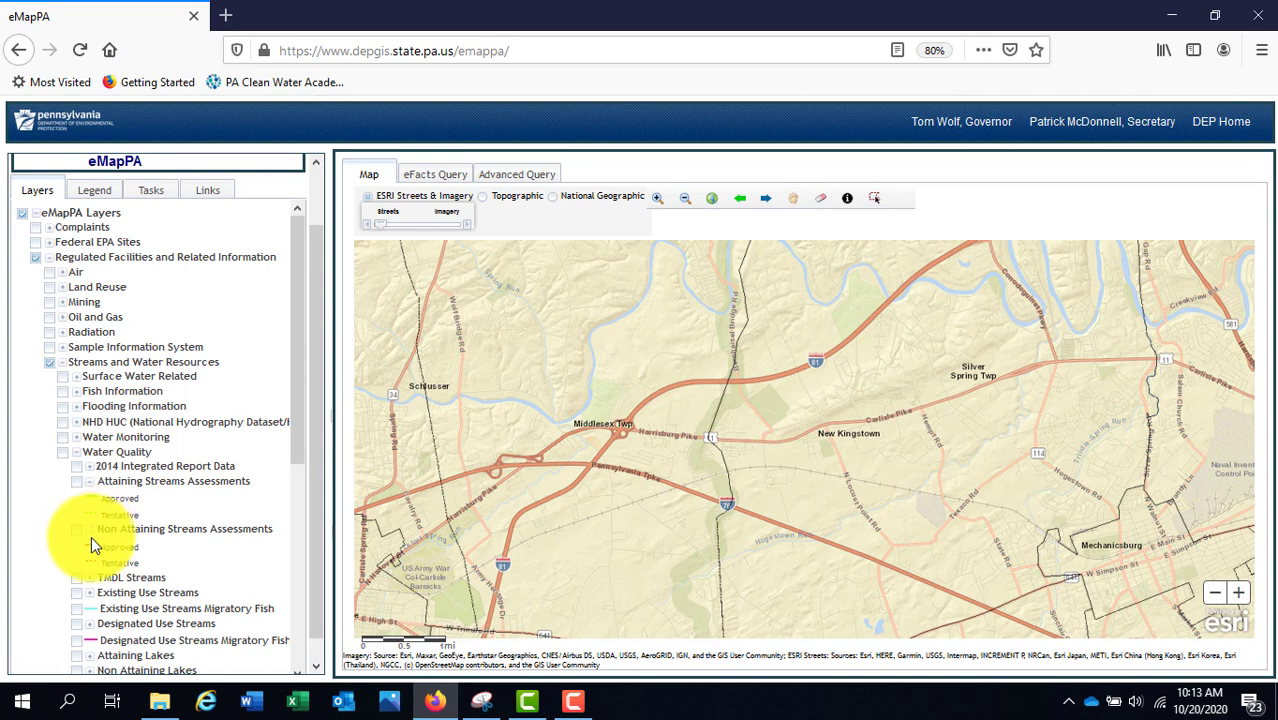
left_click(90, 578)
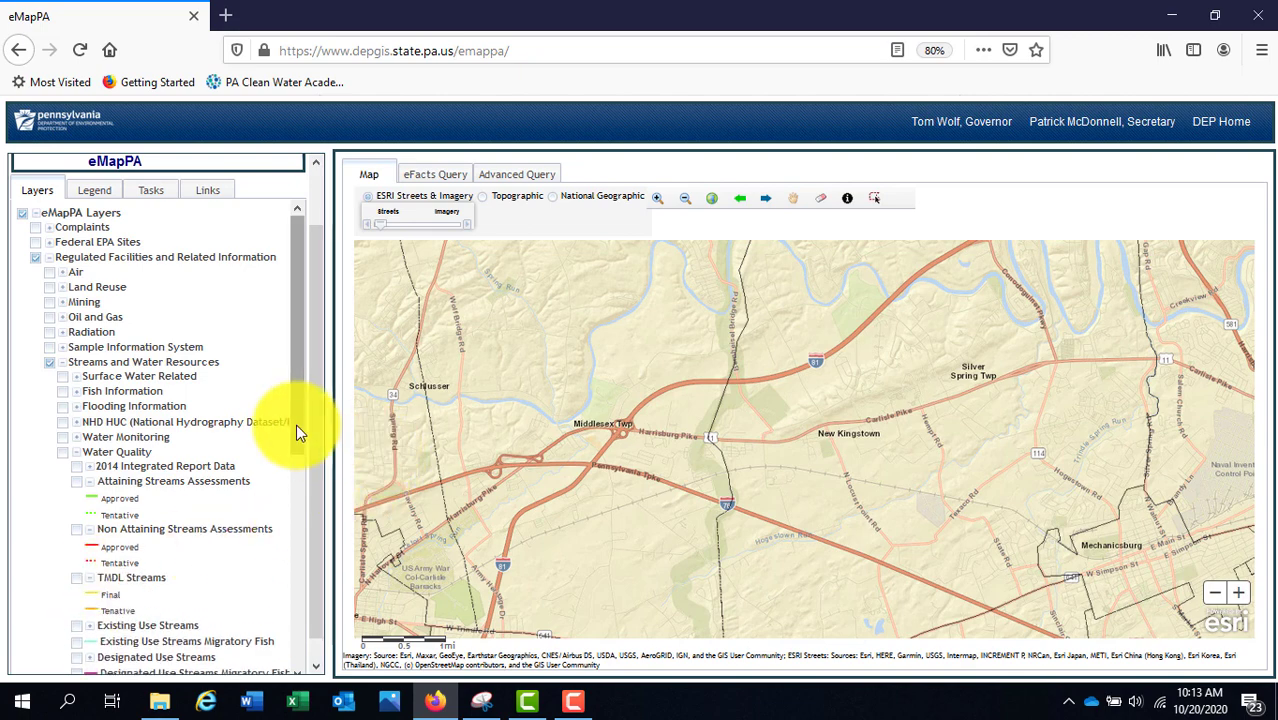
left_click_drag(296, 424, 297, 517)
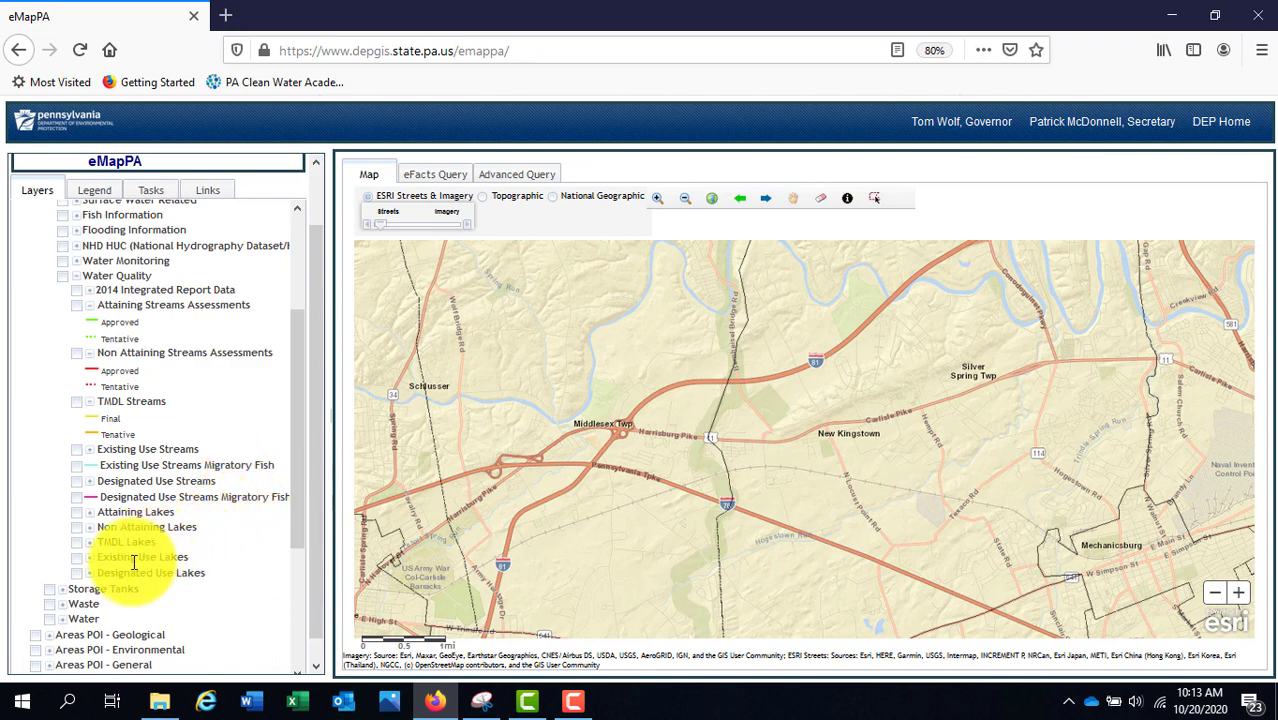
left_click_drag(291, 371, 223, 291)
left_click(63, 276)
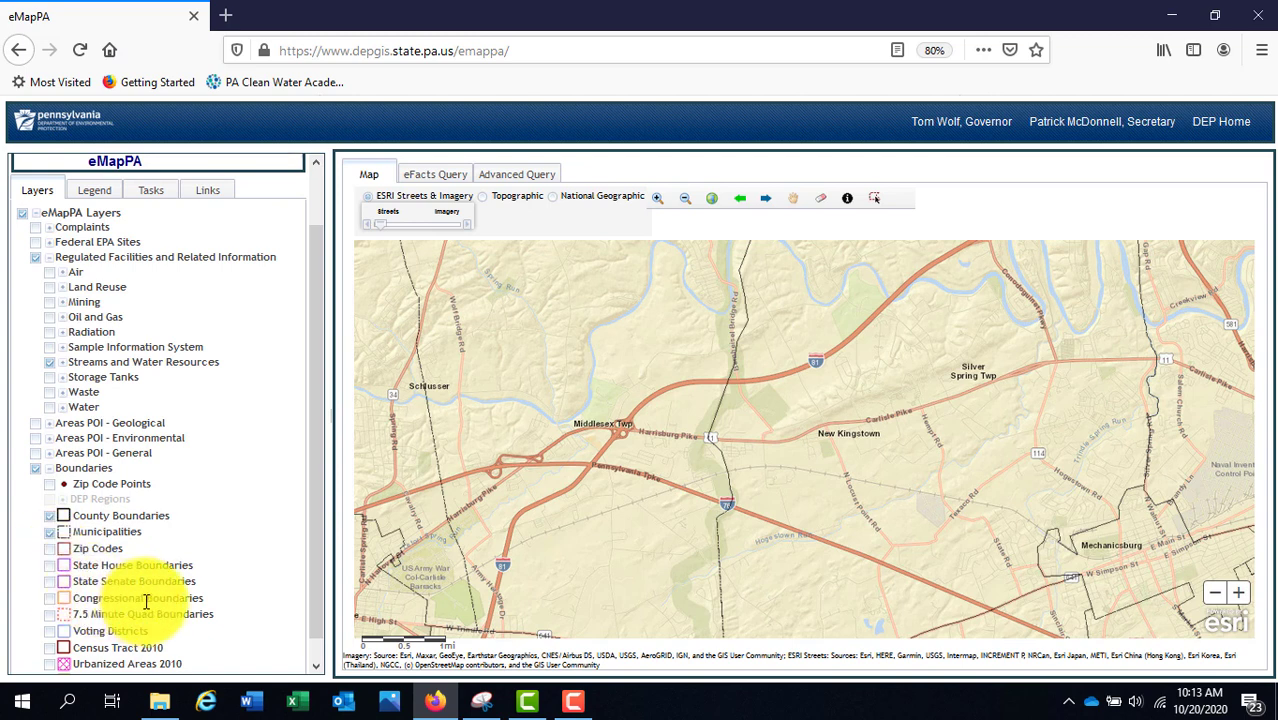
Step: Show the Legend, listing County Boundaries and Municipalities under Boundaries
left_click(95, 190)
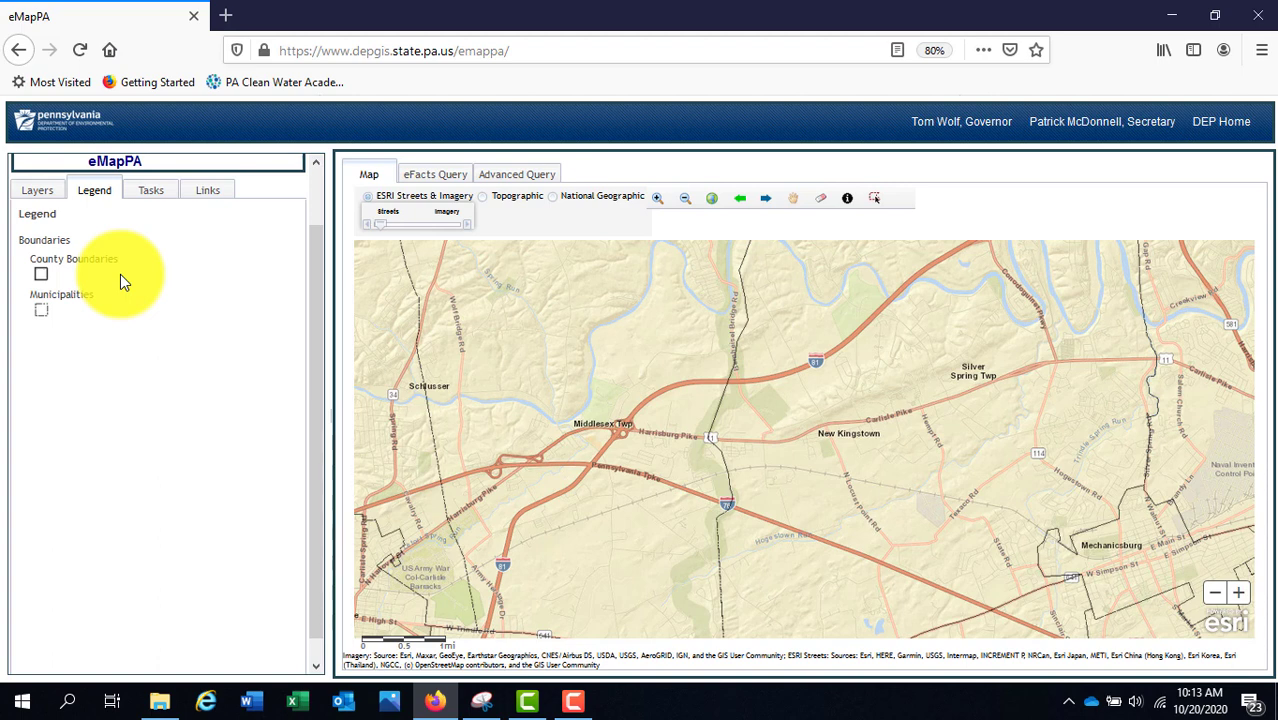
Step: In Tasks, inspect Buffer Sensitive Layer's Layer to buffer choices, then collapse it without picking one
left_click(152, 191)
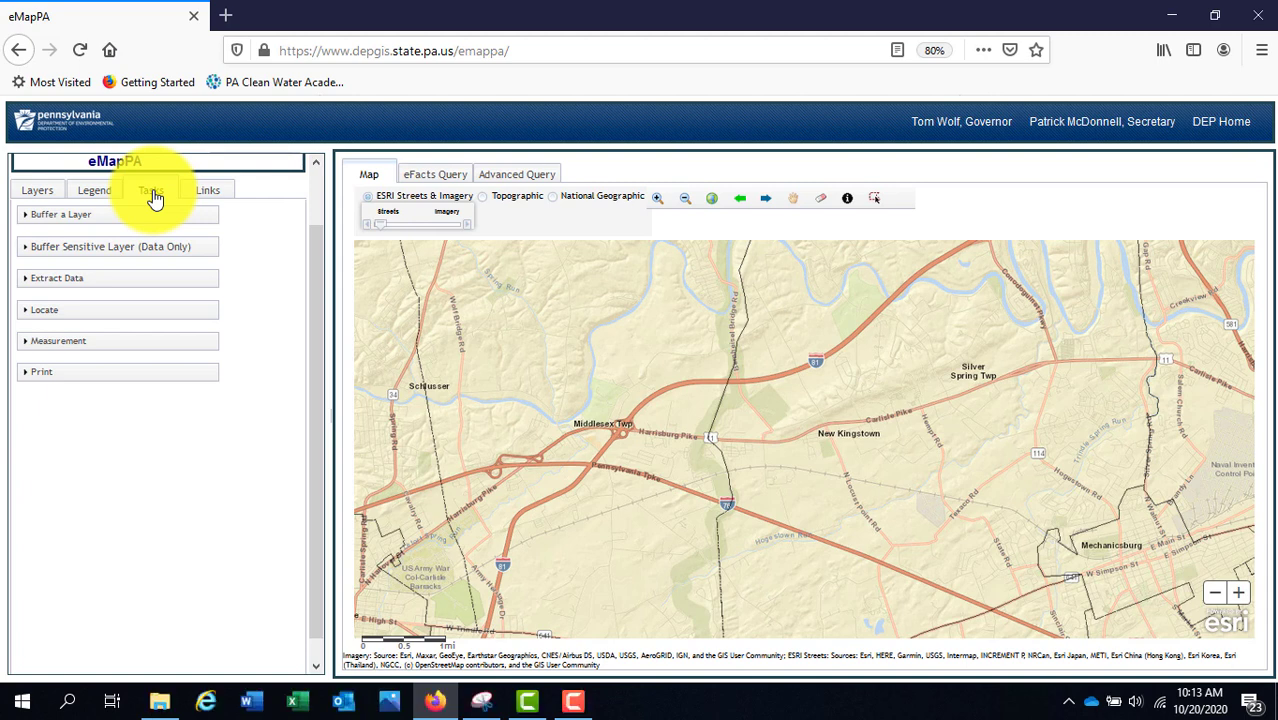
left_click(72, 218)
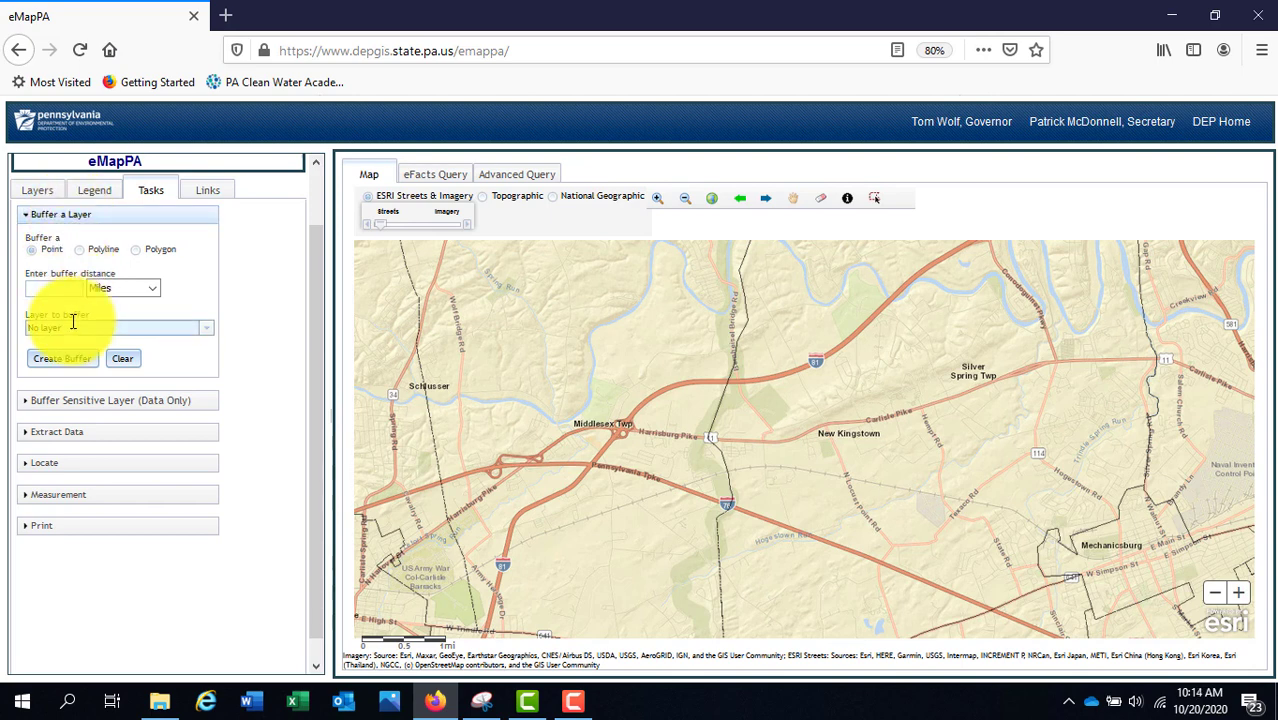
left_click(40, 403)
left_click(29, 219)
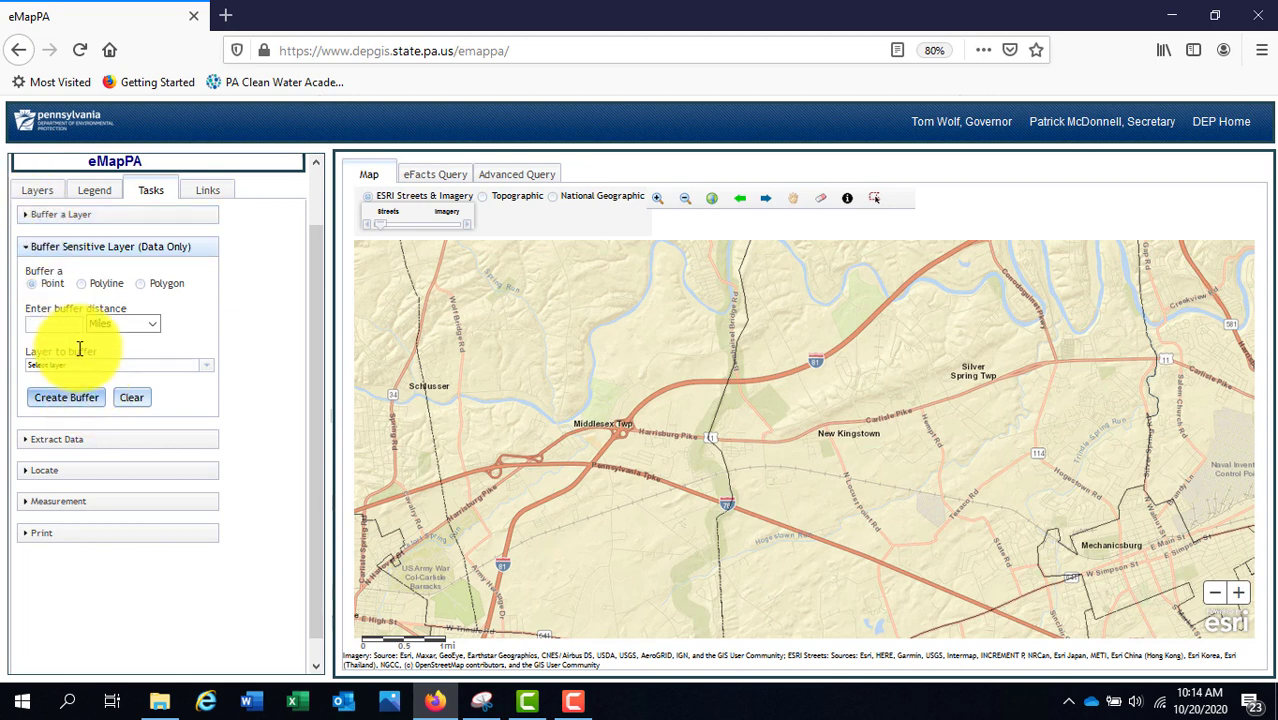
left_click(205, 368)
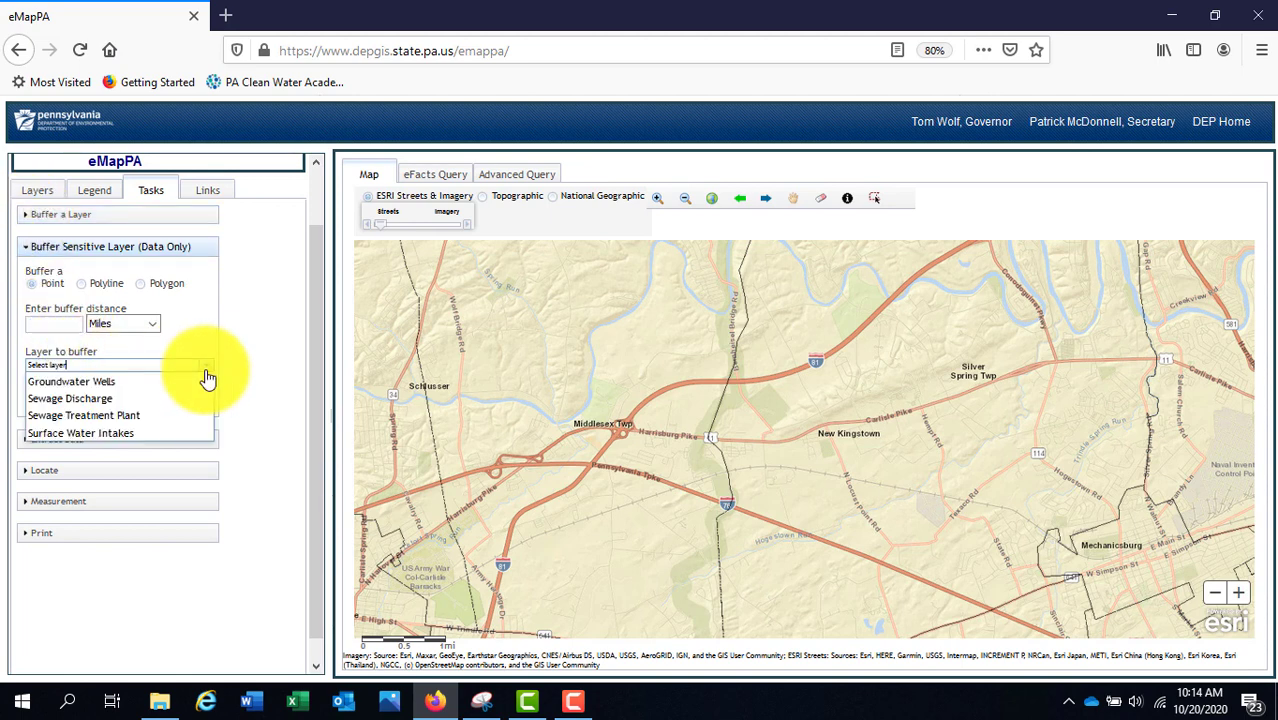
left_click(205, 372)
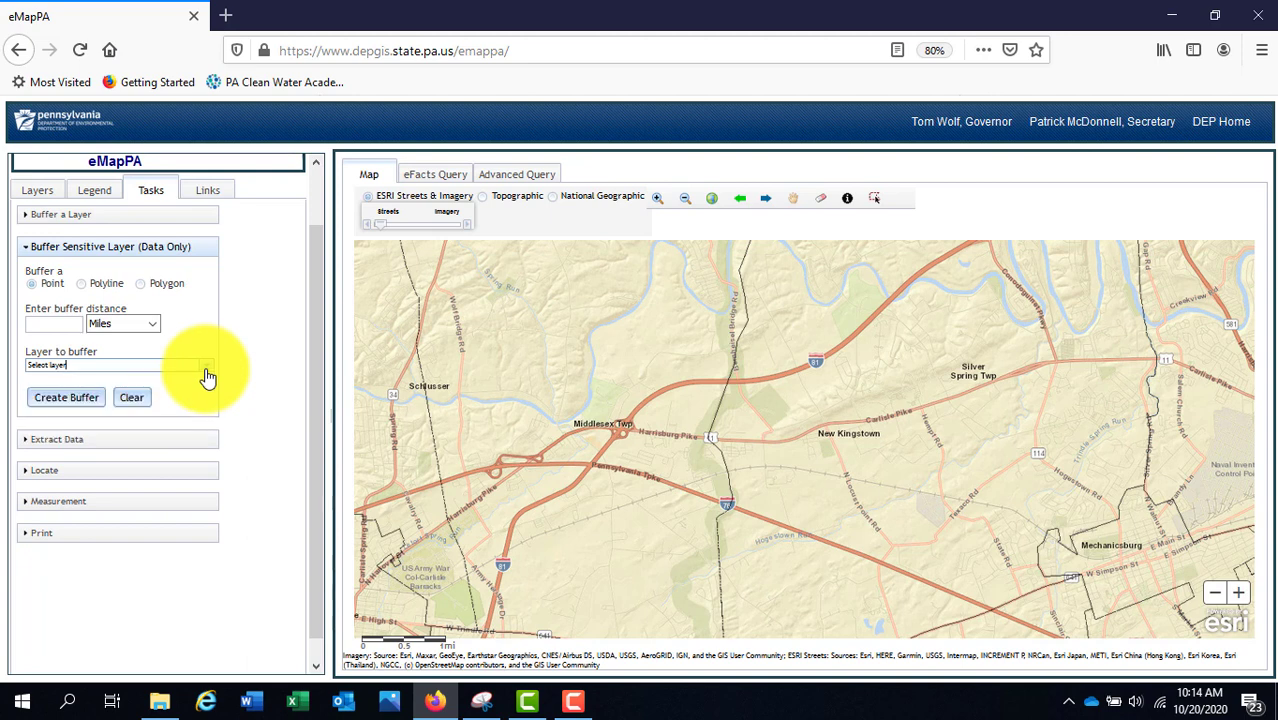
left_click(22, 250)
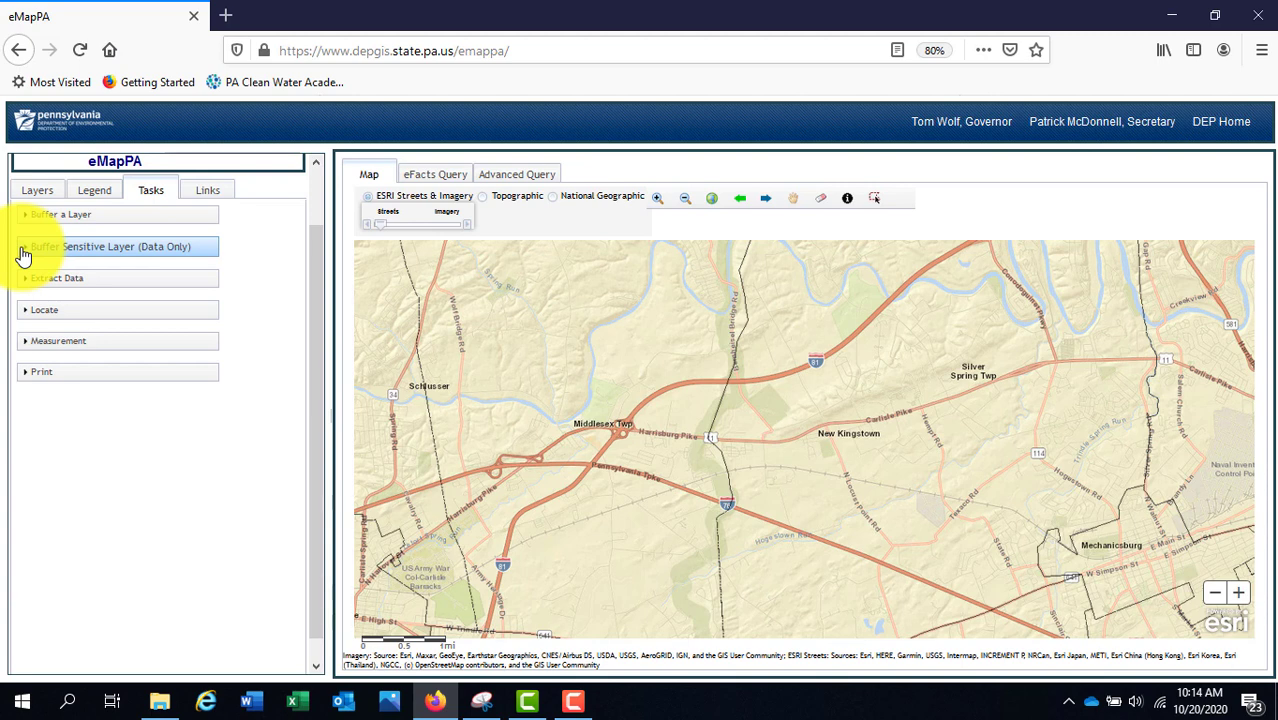
Step: Browse the Extract Data and Locate tasks, then expand Measurement to show its tools
left_click(26, 282)
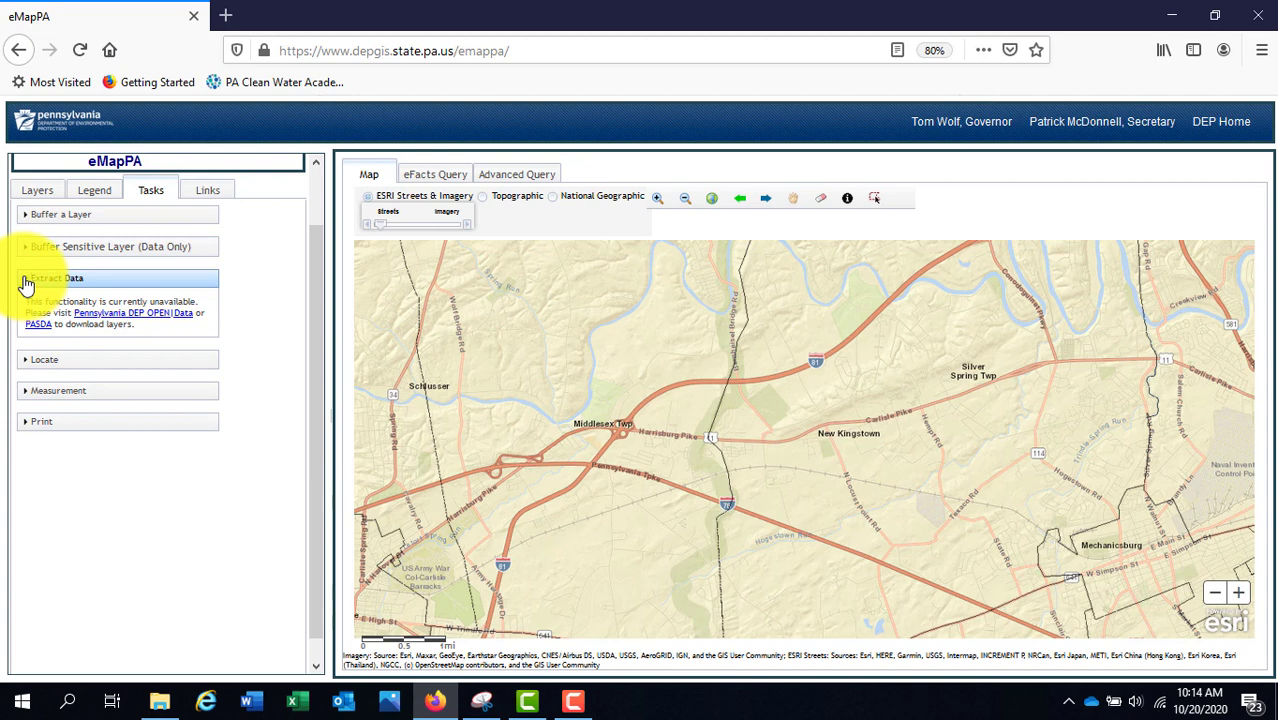
left_click(30, 283)
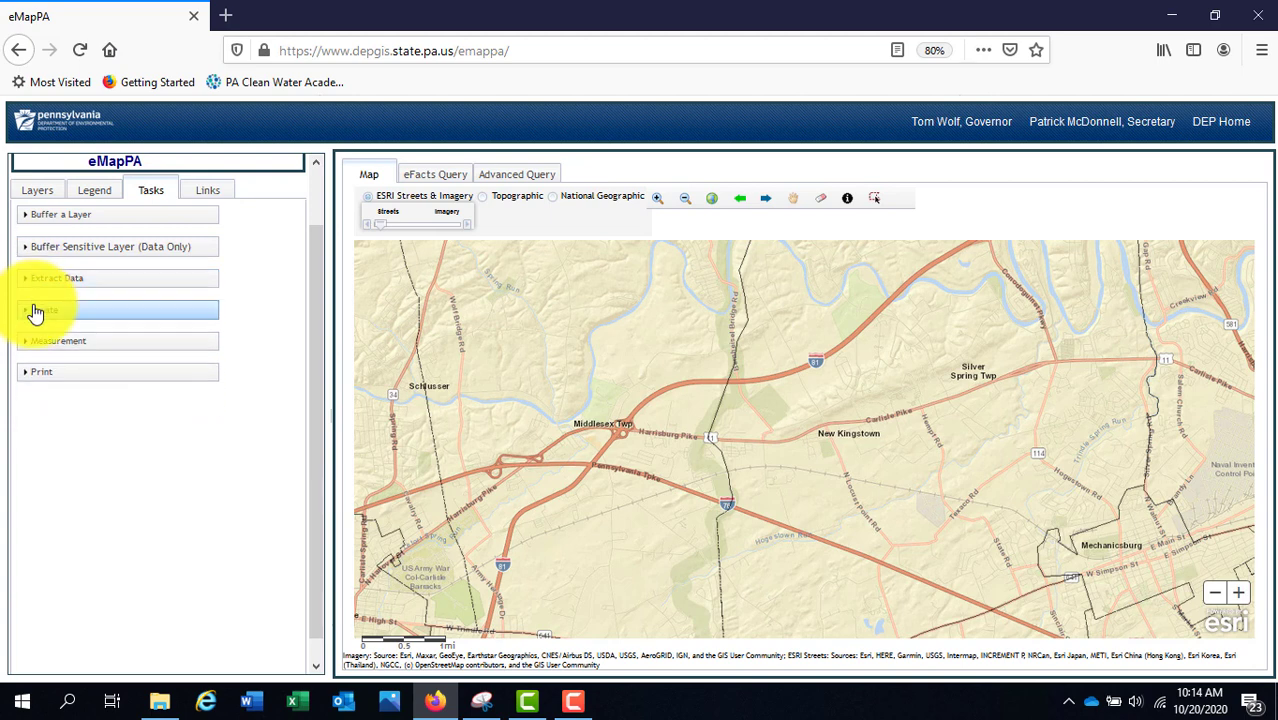
left_click(35, 313)
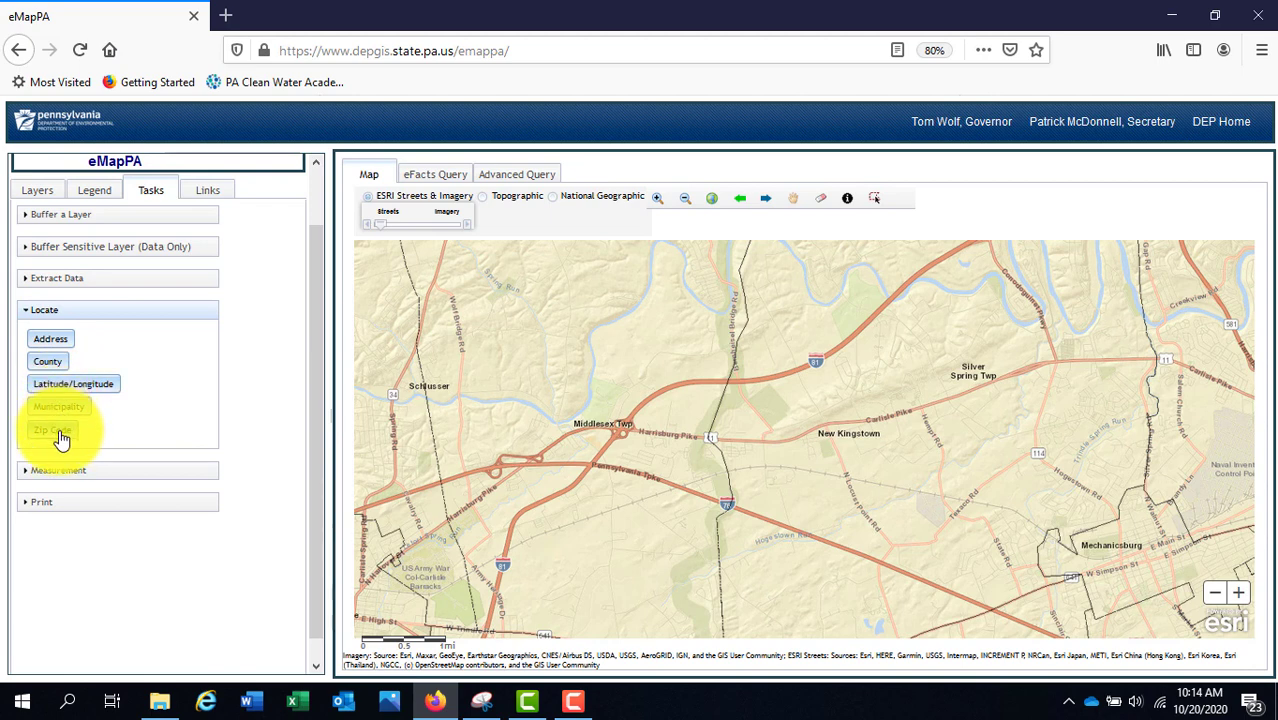
left_click(35, 316)
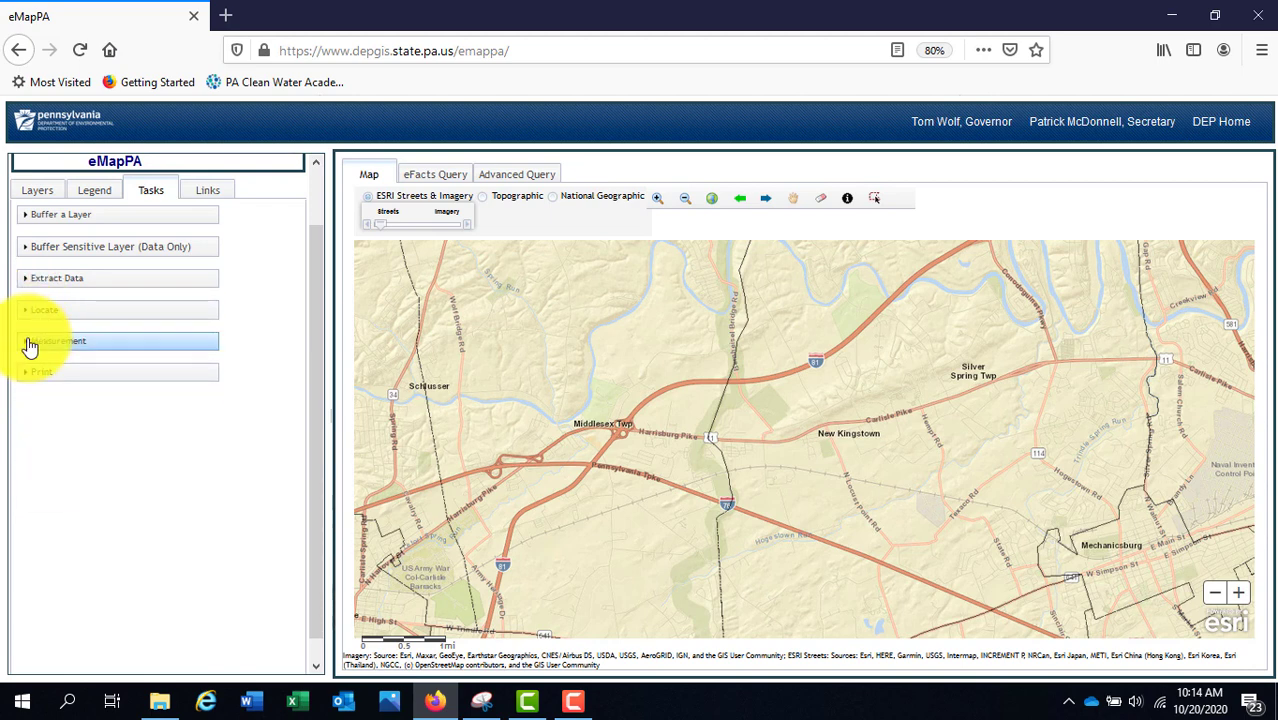
left_click(30, 345)
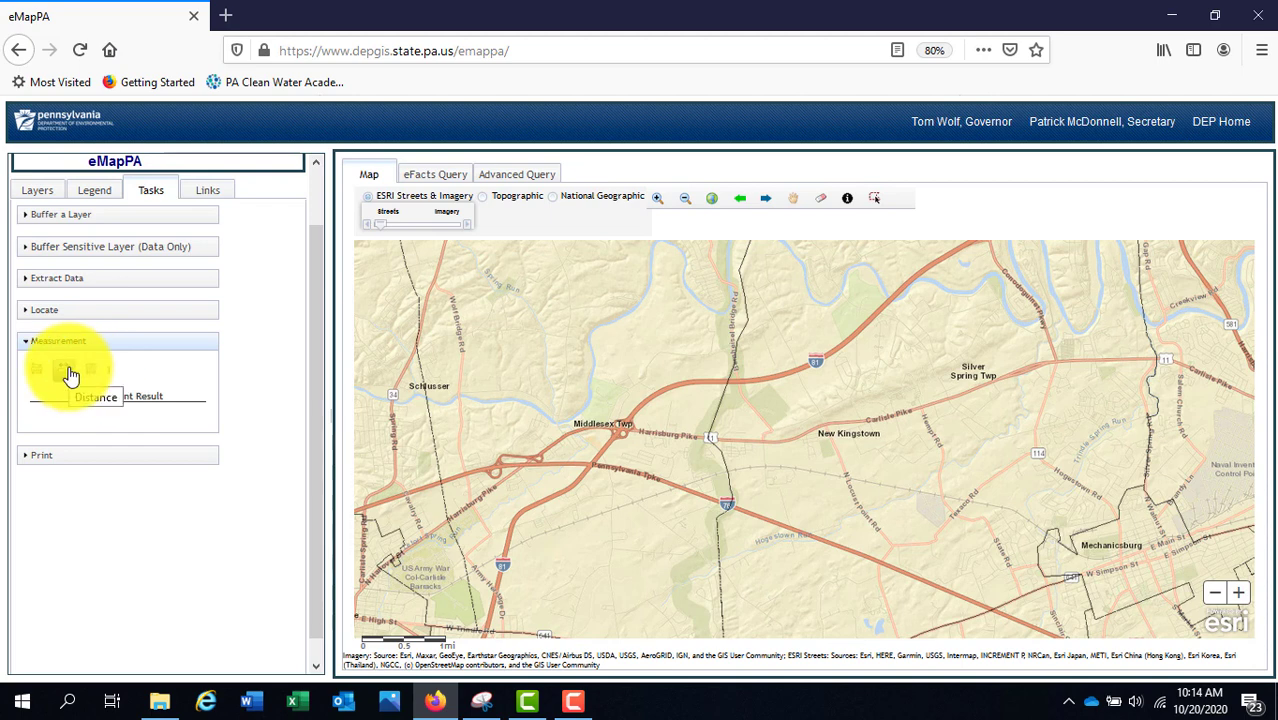
Step: Measure a three-point 1.77-mile distance in Miles north-east from Middlesex Twp, then open Print
left_click(68, 372)
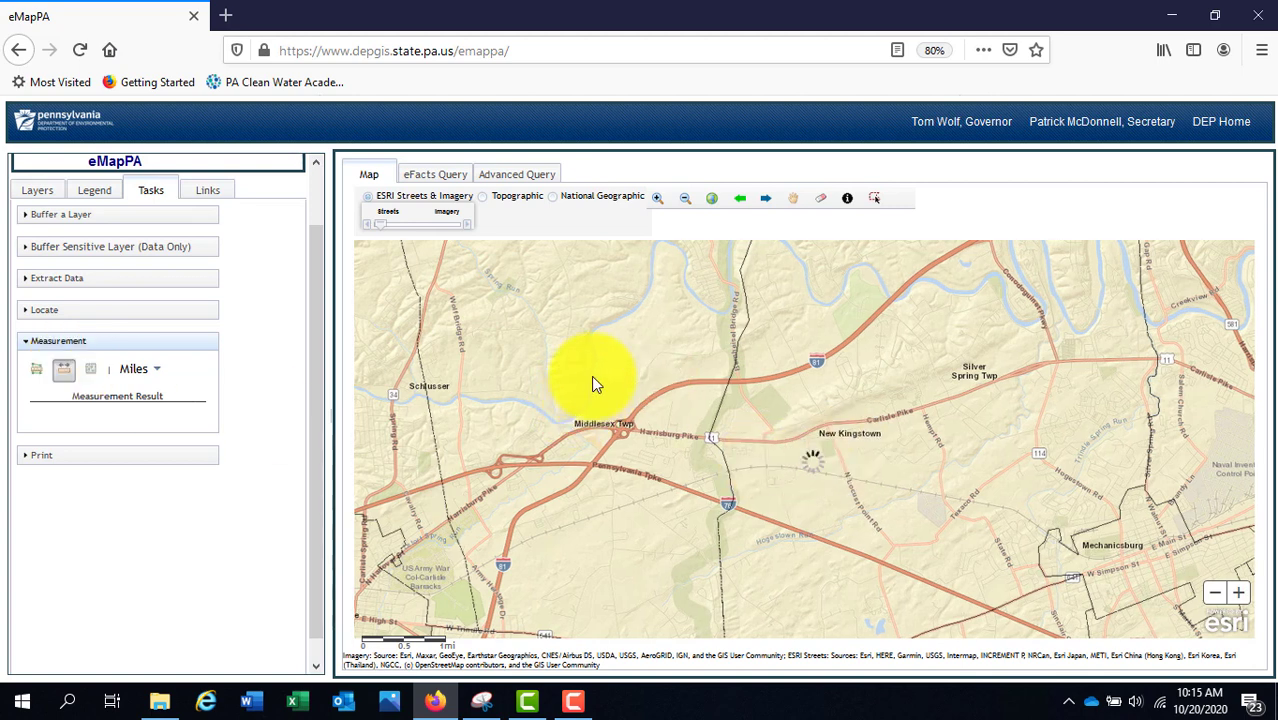
left_click(145, 372)
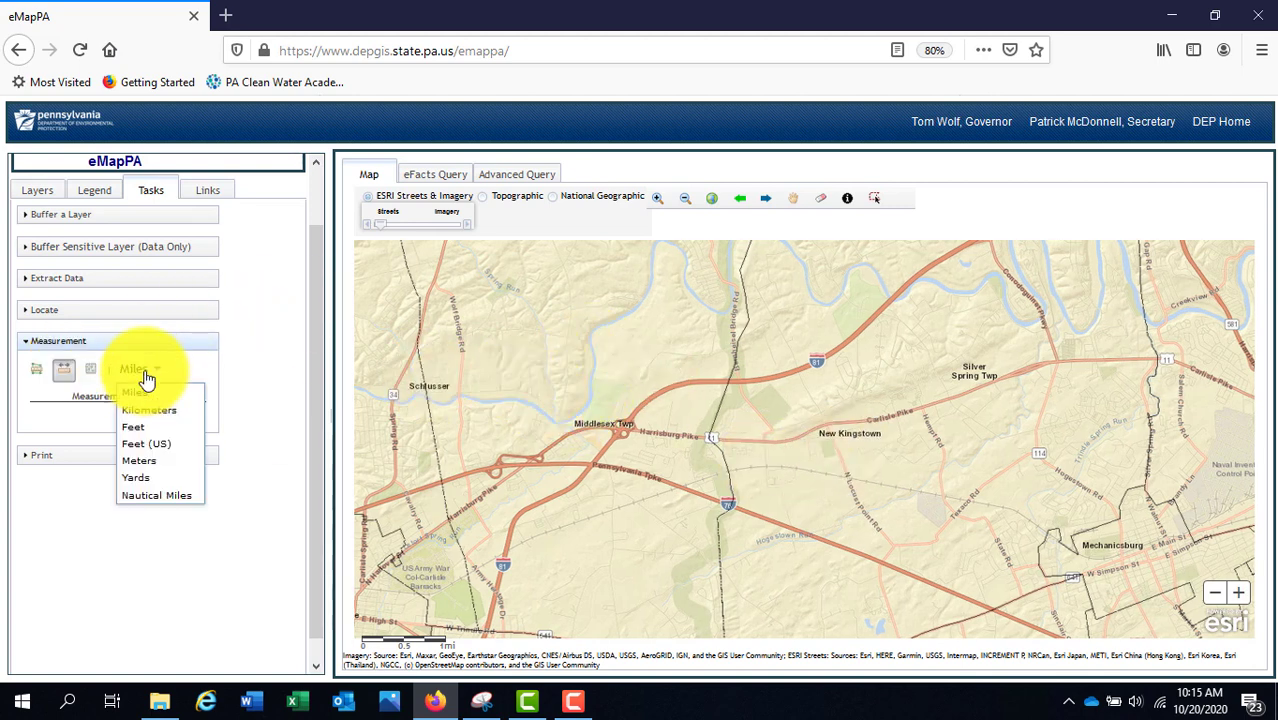
left_click(145, 390)
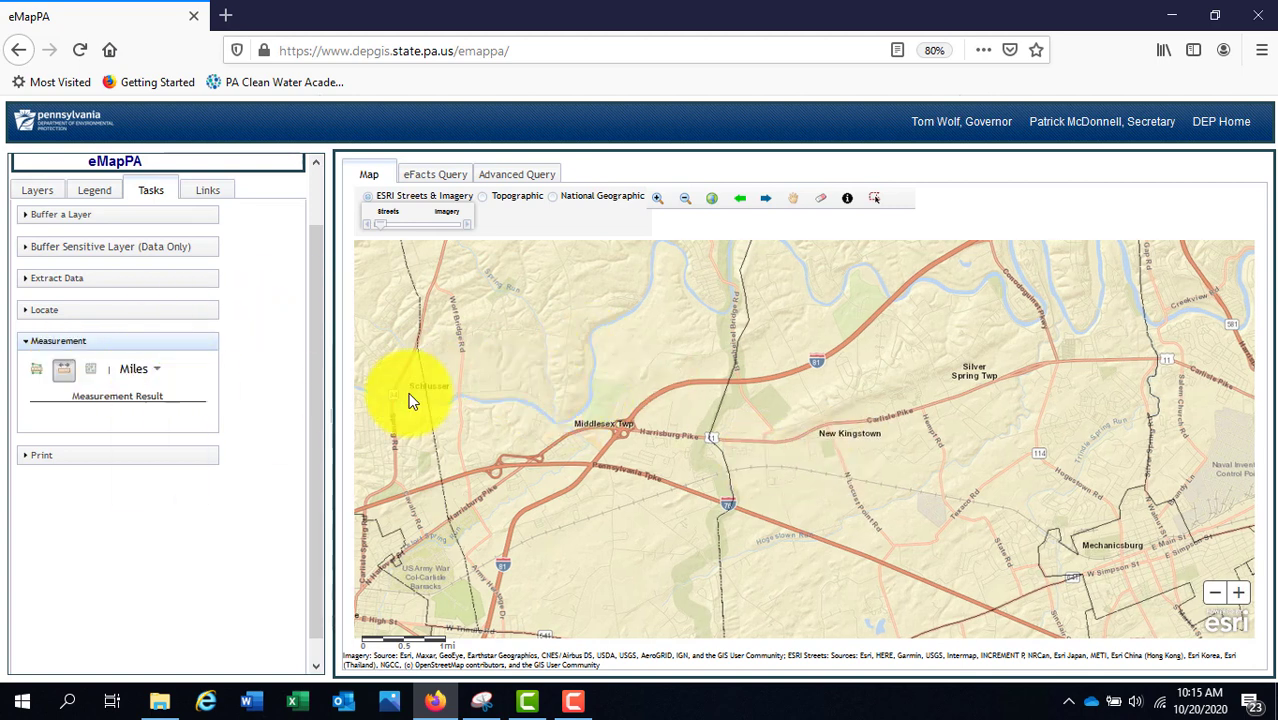
left_click(584, 412)
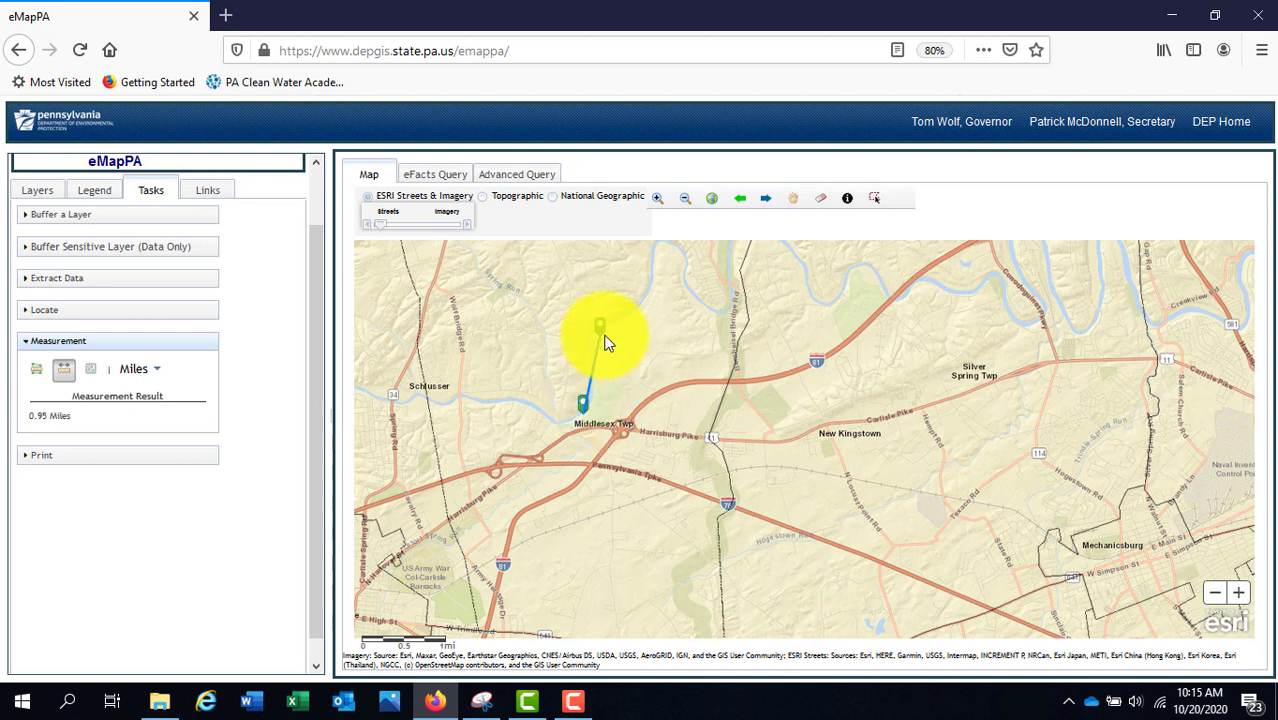
left_click(600, 332)
left_click(649, 292)
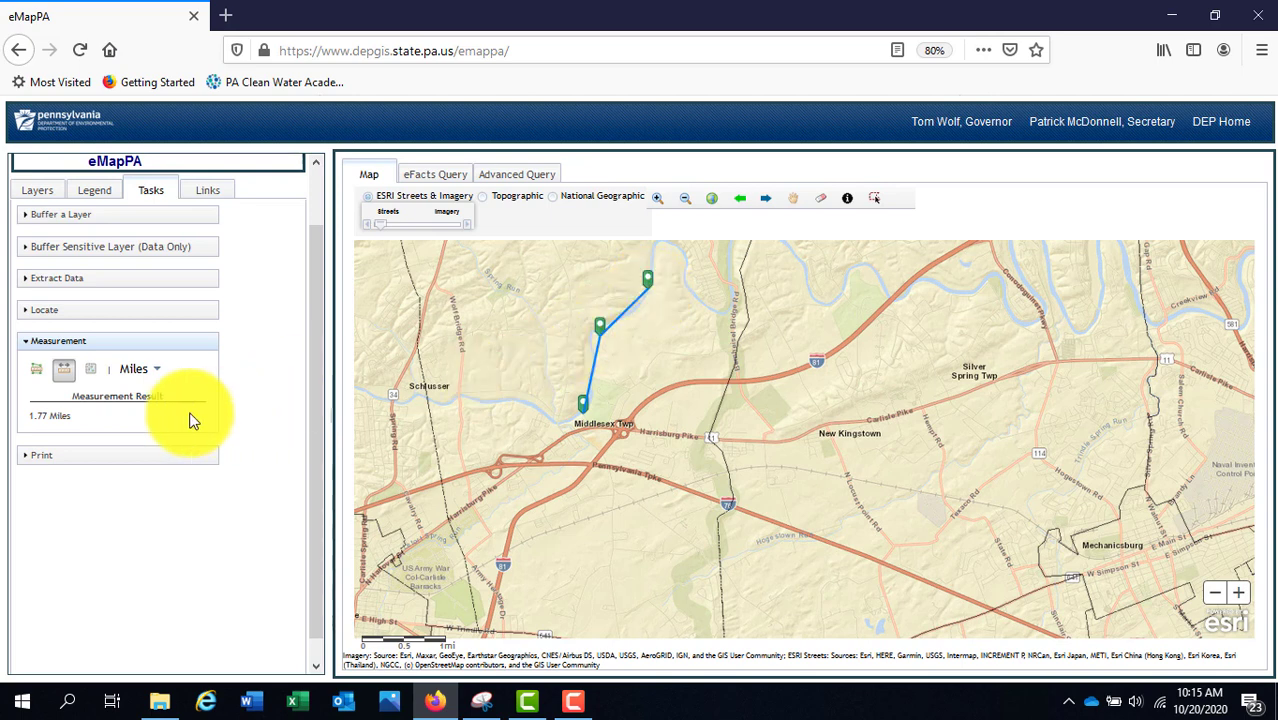
left_click(25, 343)
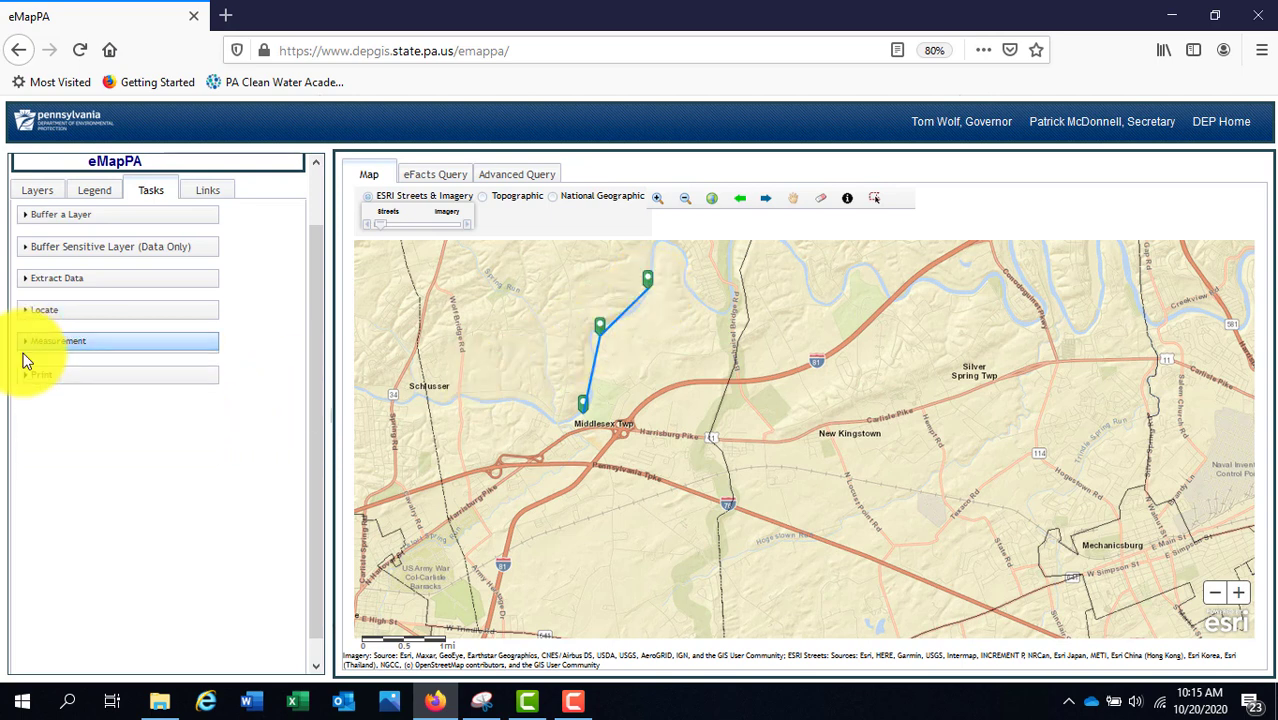
left_click(24, 374)
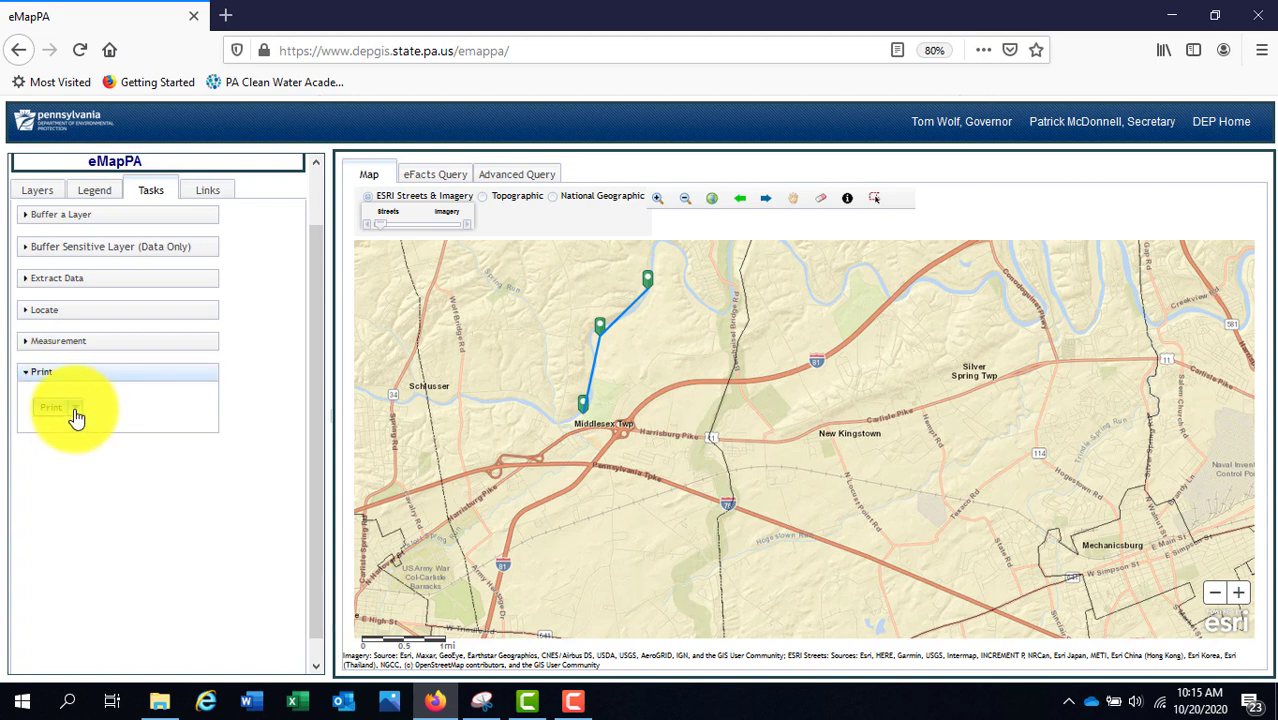
Step: Glance at the print layout options, then switch to the empty Advanced Query form
left_click(75, 407)
left_click(115, 467)
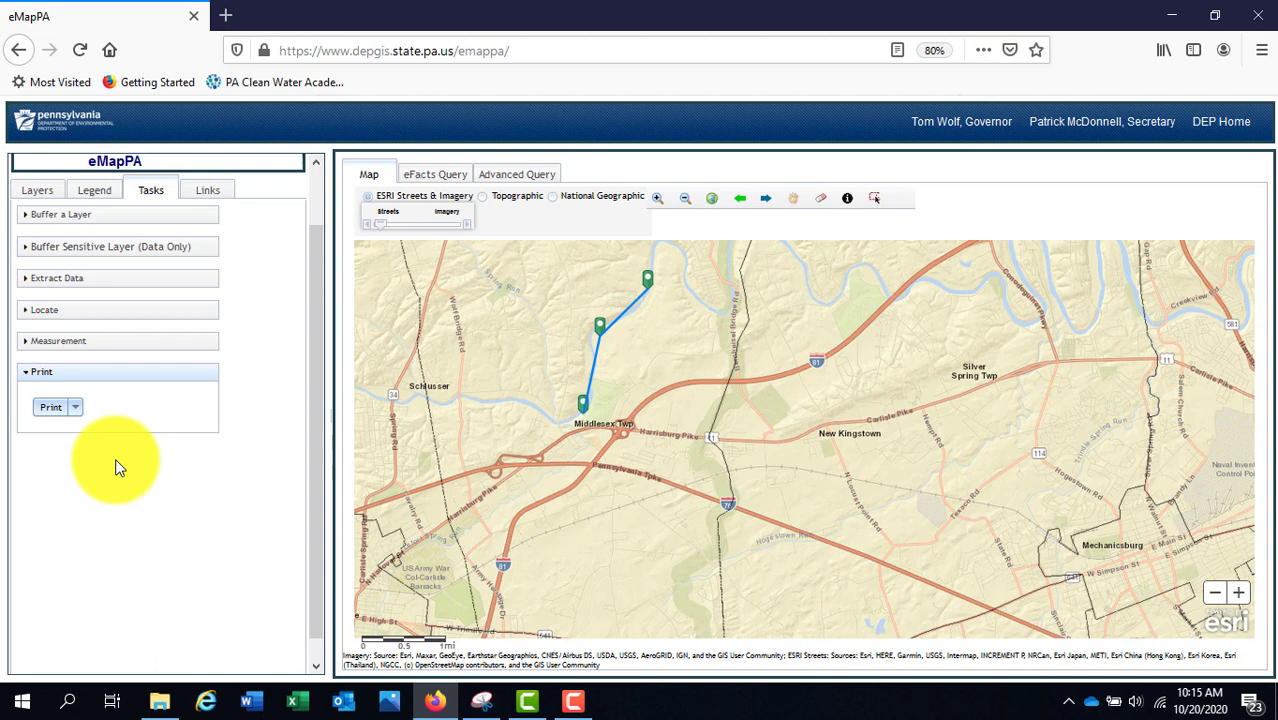
left_click(504, 176)
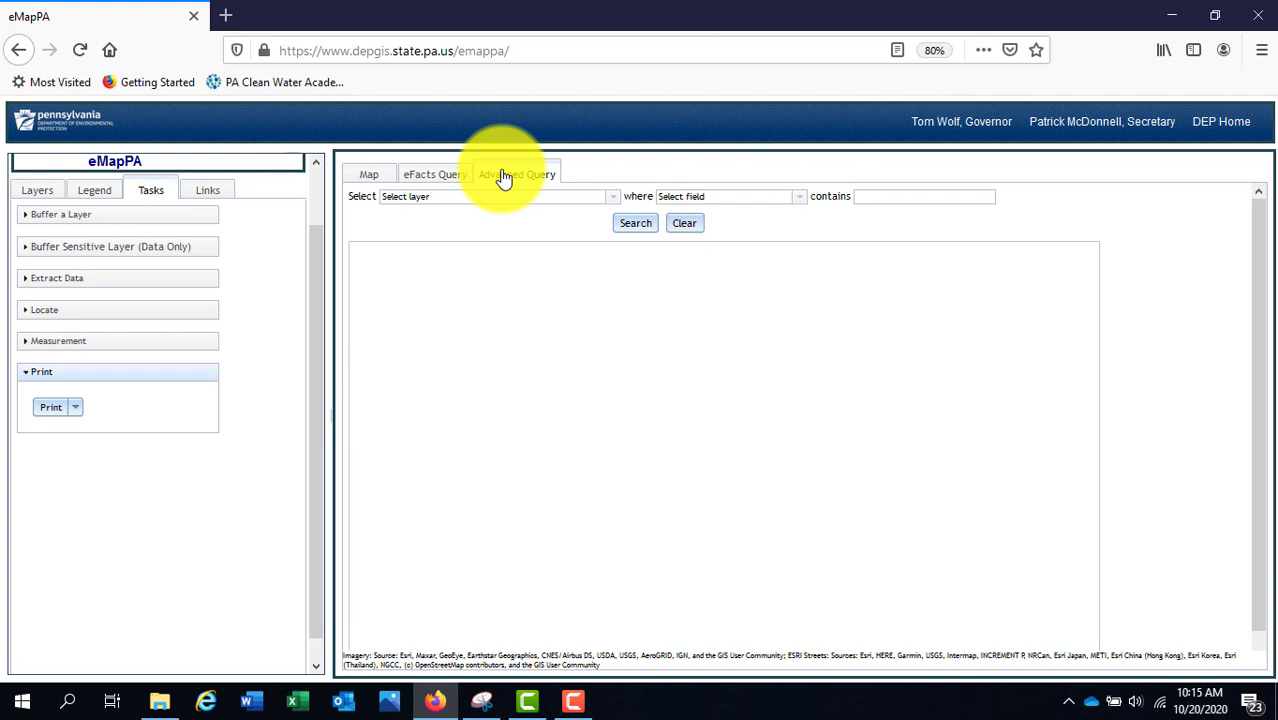
Step: Set the Advanced Query to Designated Use Streams, field GNIS_Name contains, and run Search with an empty value
left_click(611, 200)
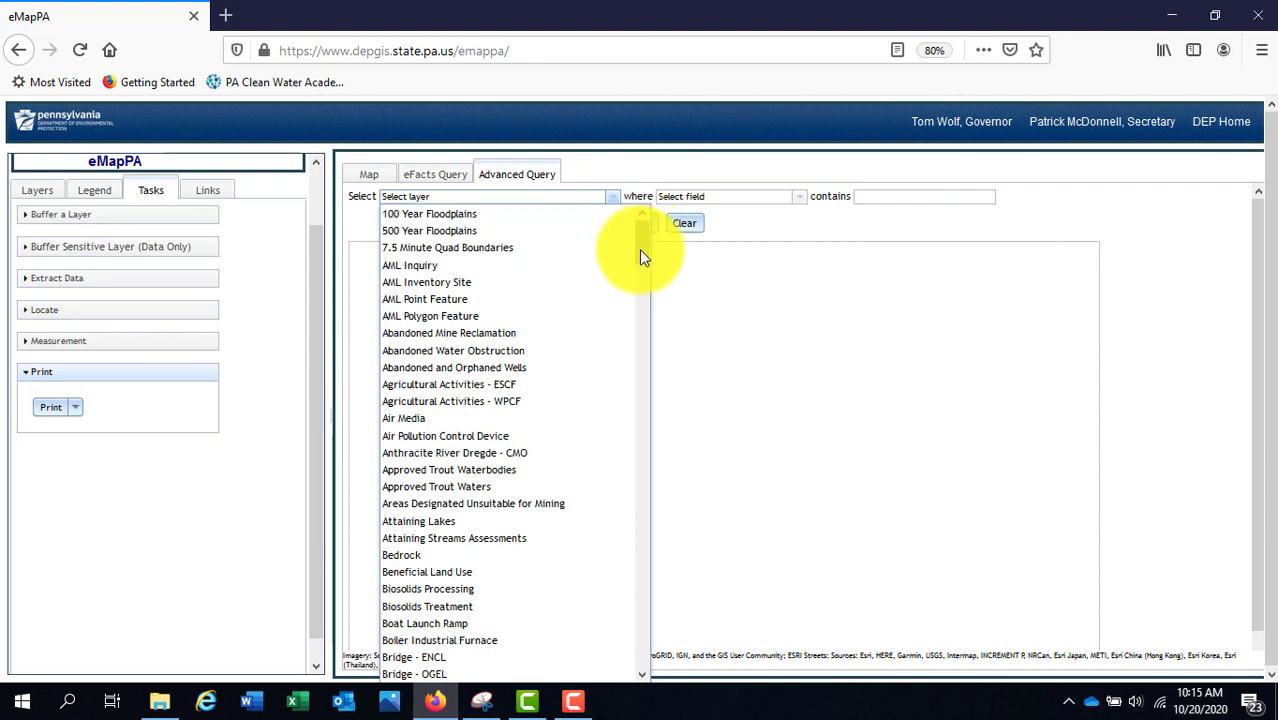
left_click_drag(639, 249, 655, 337)
left_click(529, 521)
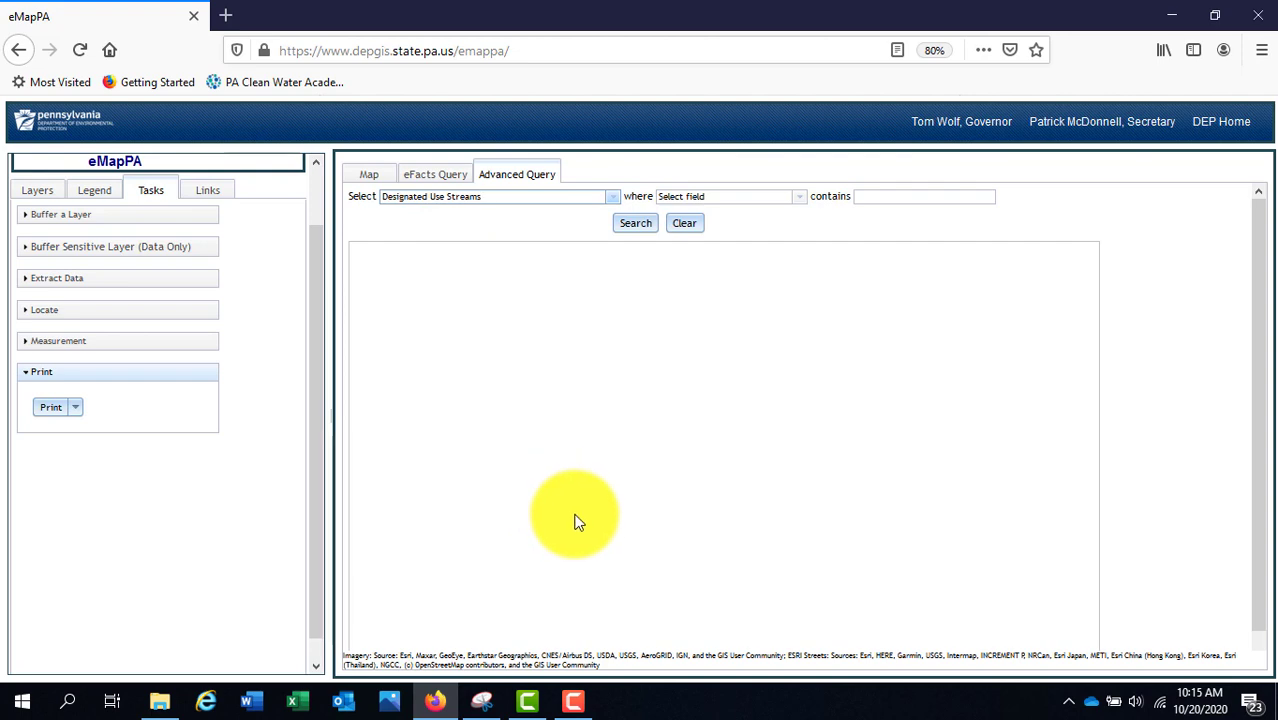
left_click(796, 200)
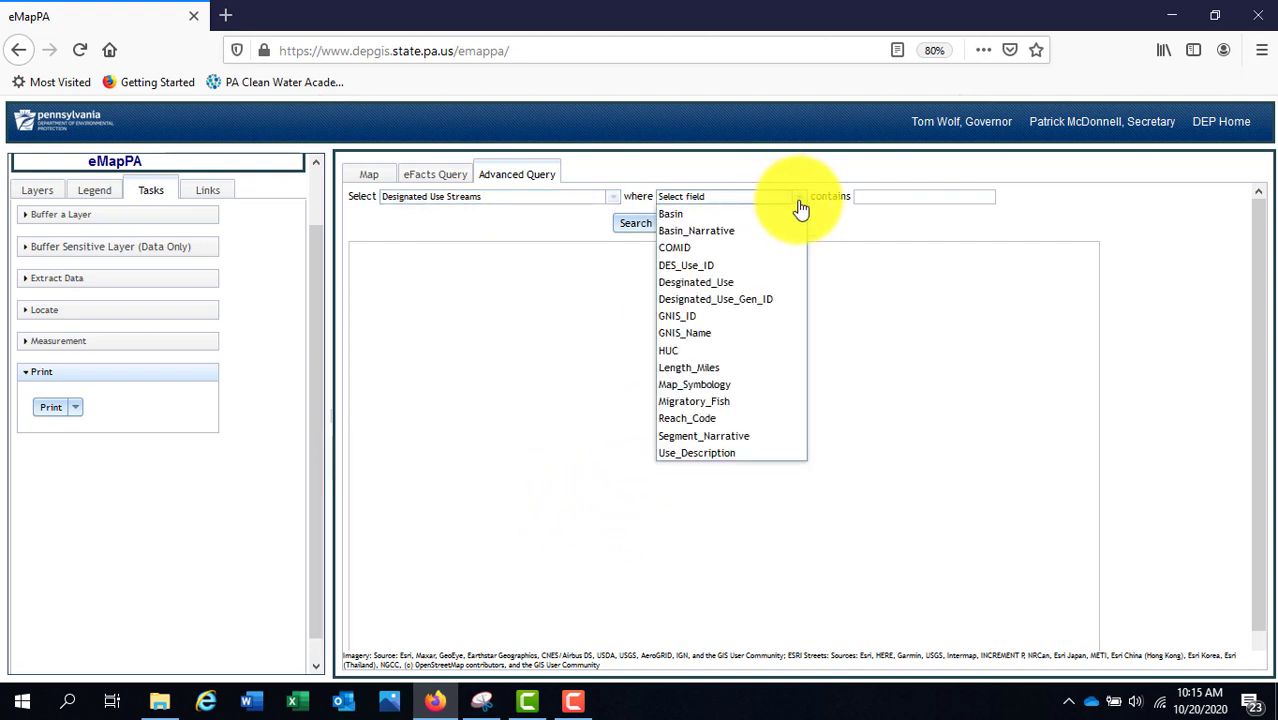
left_click(737, 338)
left_click(911, 200)
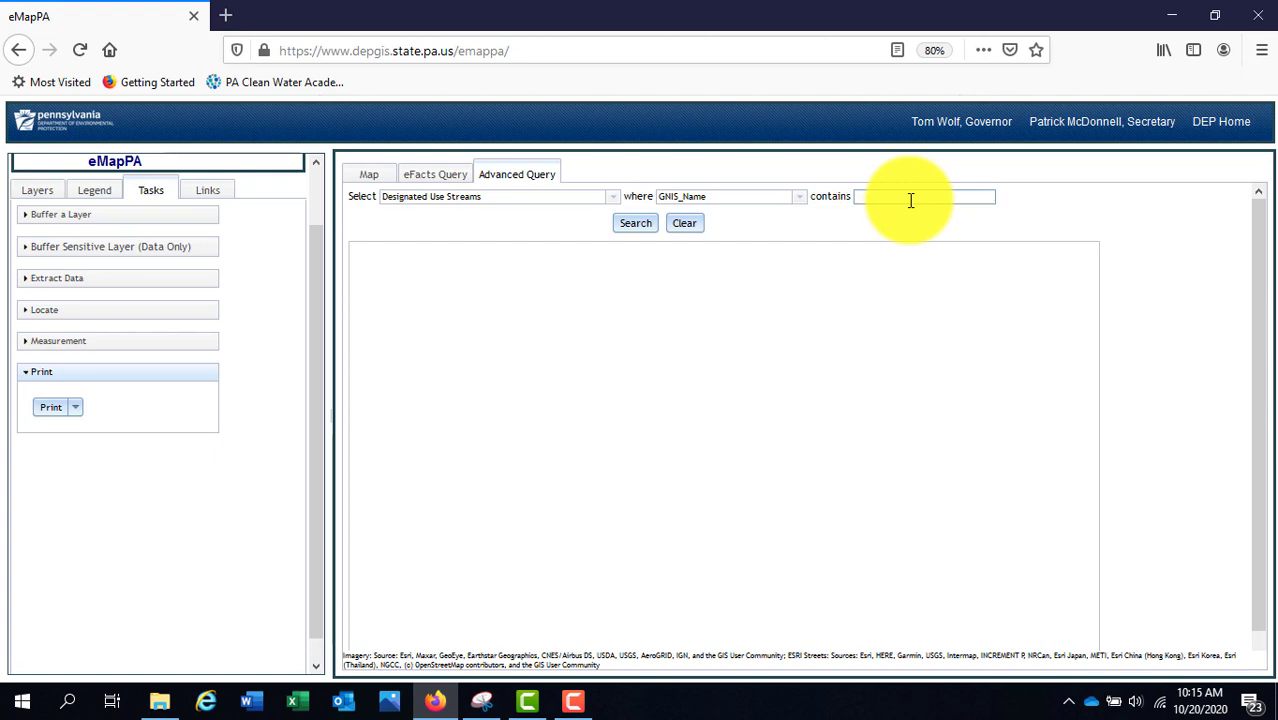
left_click(640, 225)
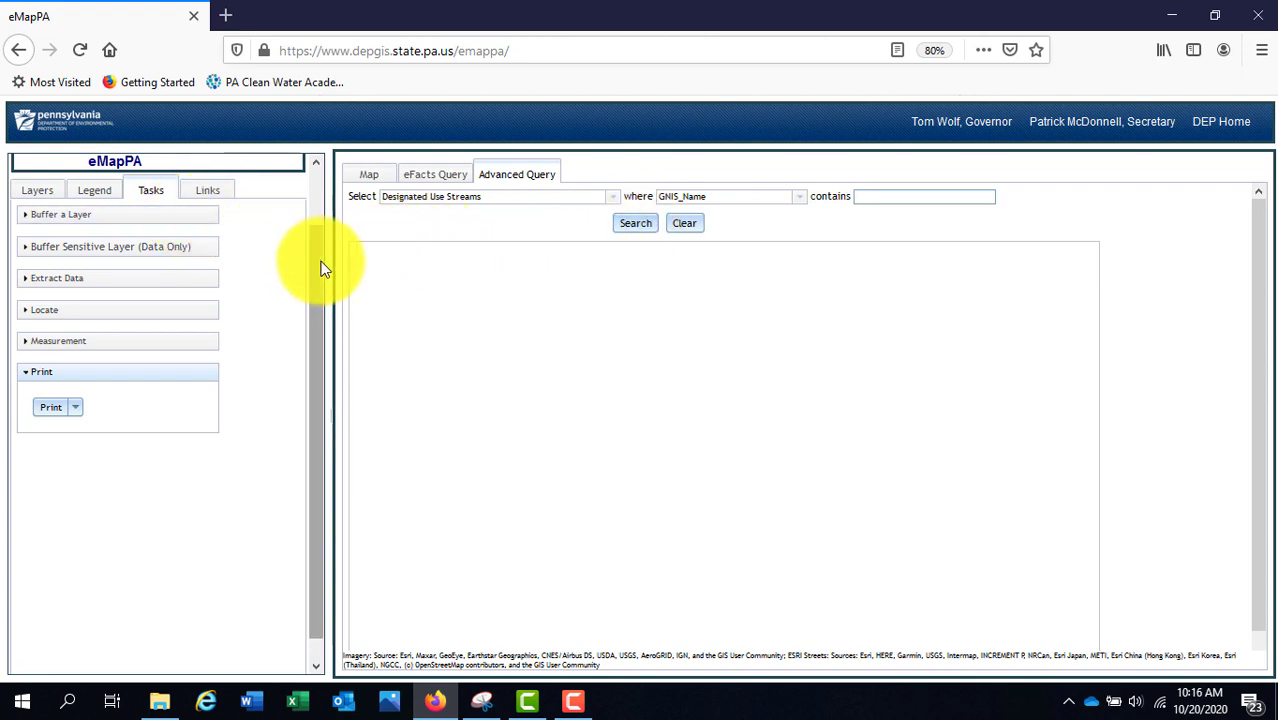
Step: Narrow the side panel slightly and switch it to the Links page with Help and Layer Information
left_click_drag(331, 263, 287, 252)
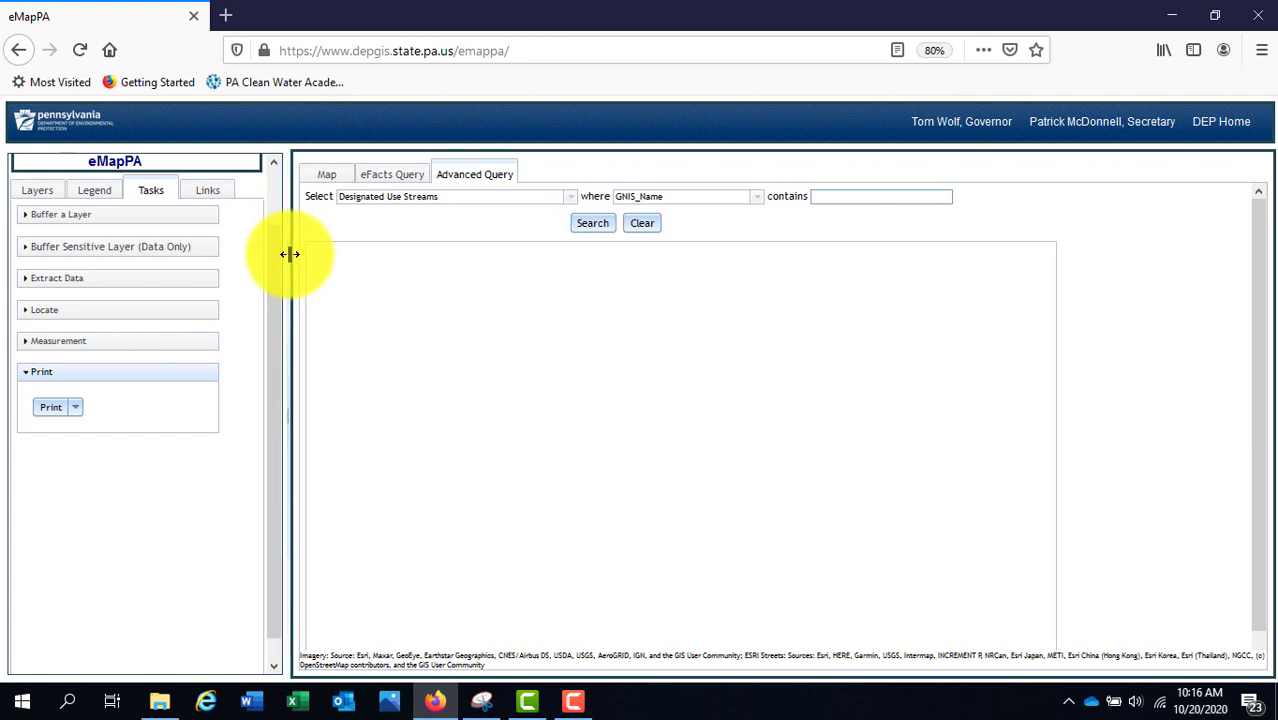
left_click(210, 190)
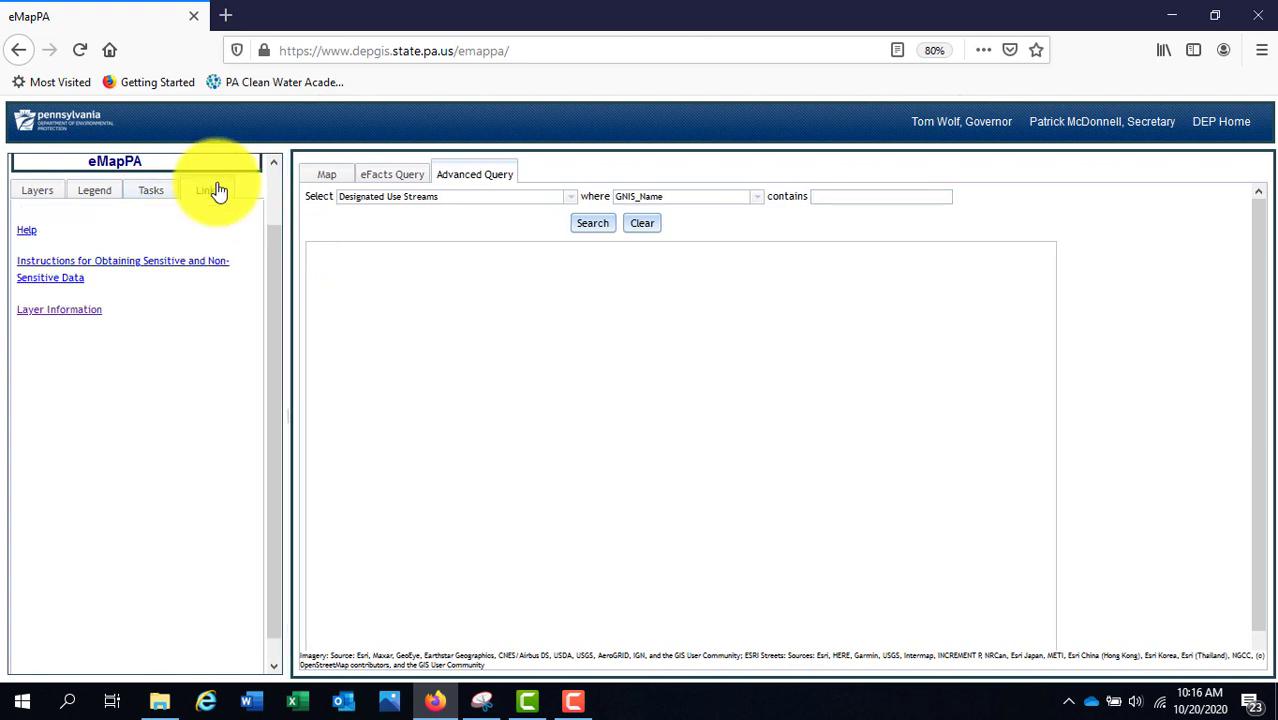